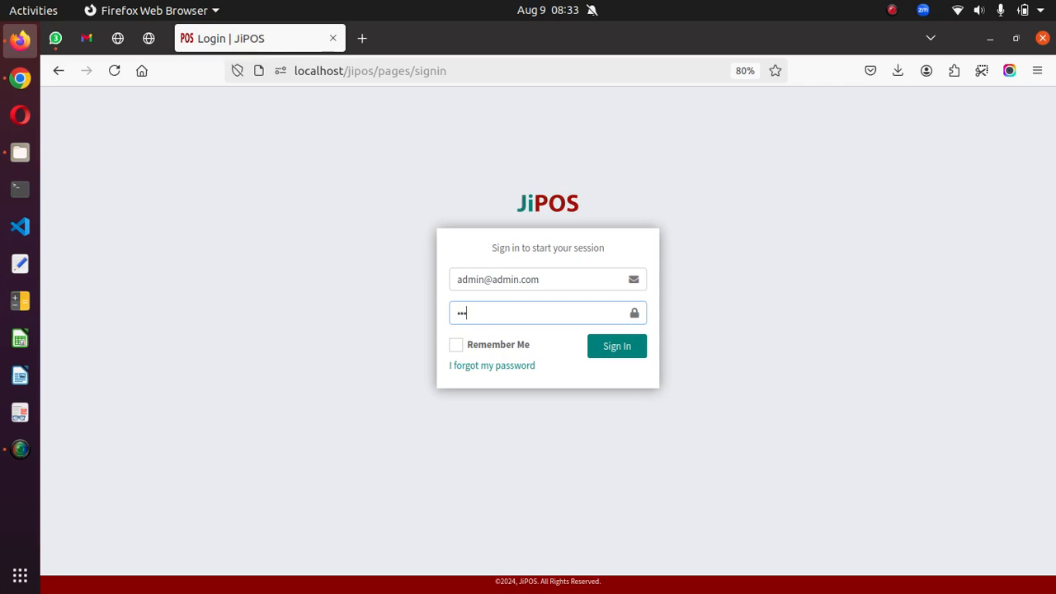
Sign in with the filled-in credentials and open the form for adding a new inventory item
key("Return")
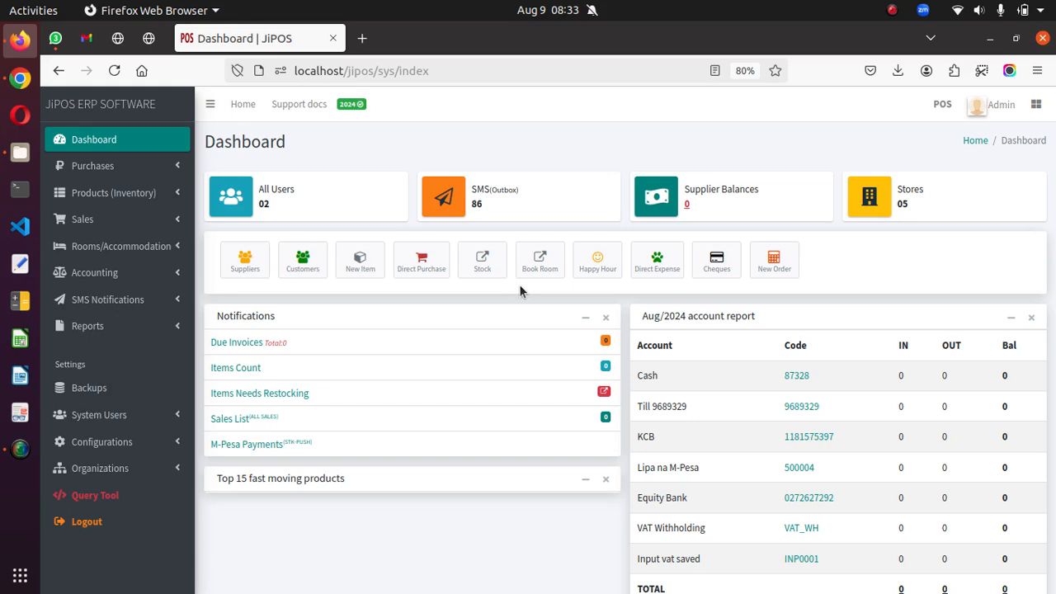
left_click(101, 192)
left_click(84, 220)
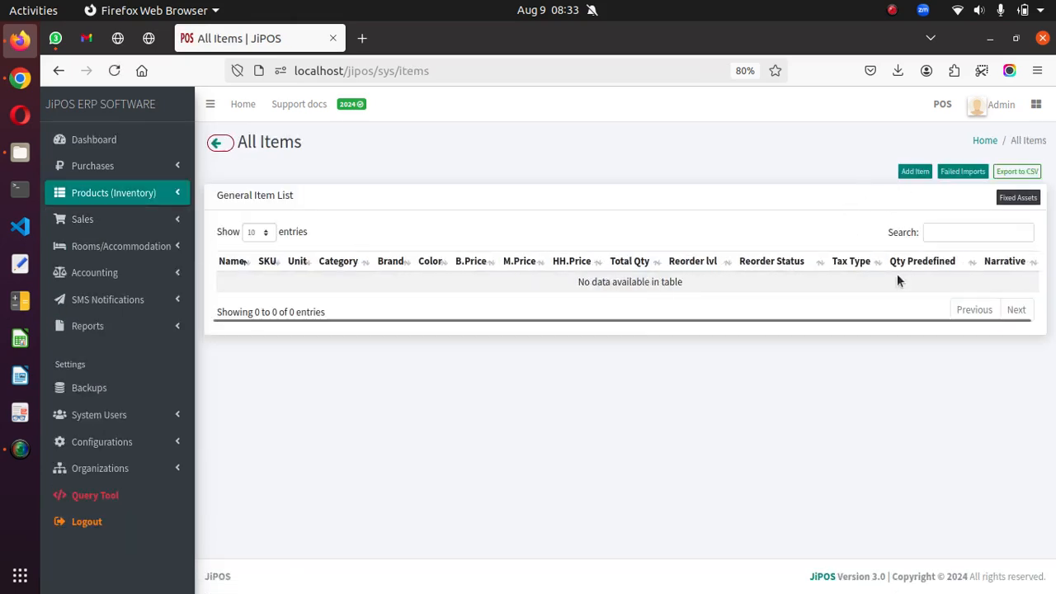
left_click(912, 172)
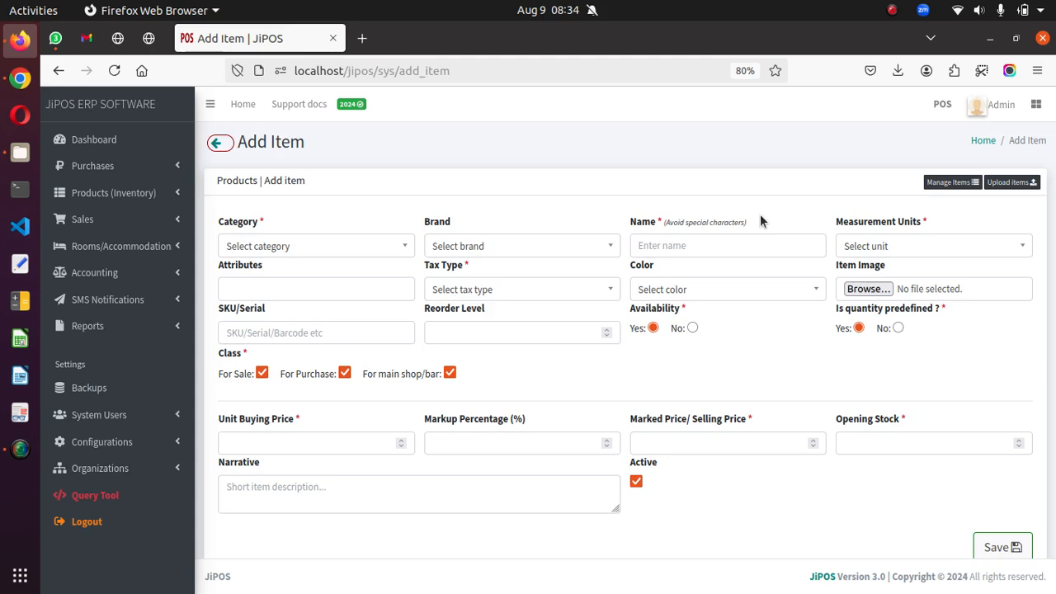
Examine the Category, Brand and Measurement Units fields and the item setup options available under Configurations
left_click_drag(223, 226, 264, 227)
left_click(834, 222)
left_click_drag(834, 226, 921, 228)
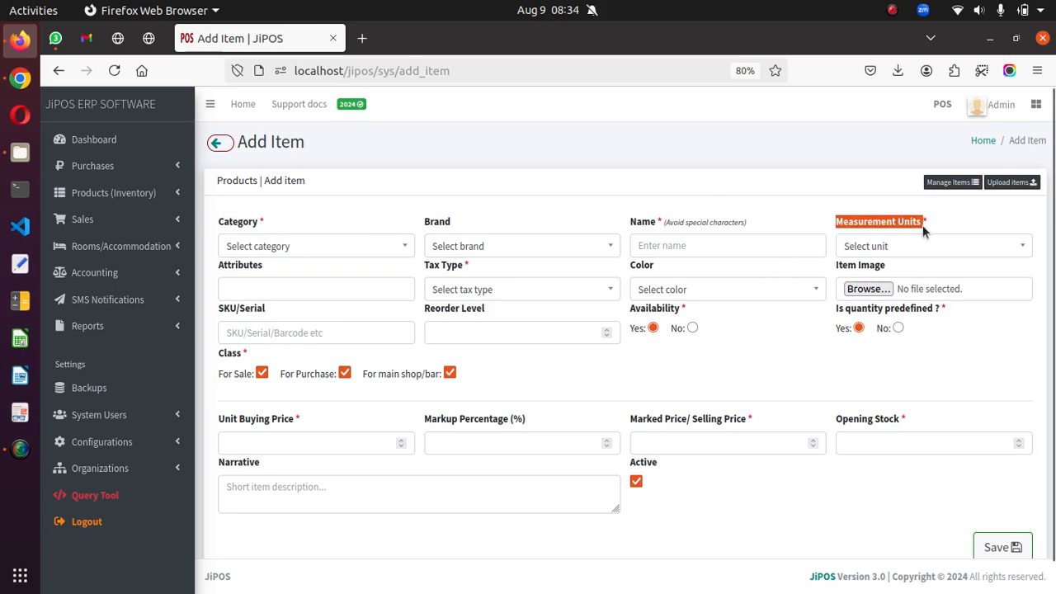
left_click_drag(424, 222, 452, 222)
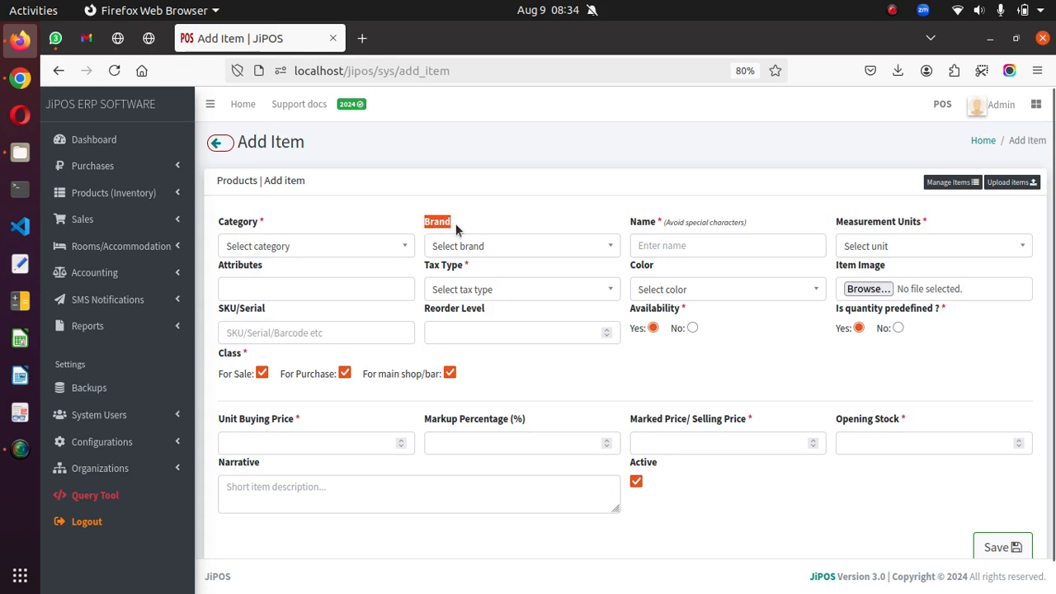
left_click(430, 271)
left_click(93, 442)
scroll(93, 446, "down", 2)
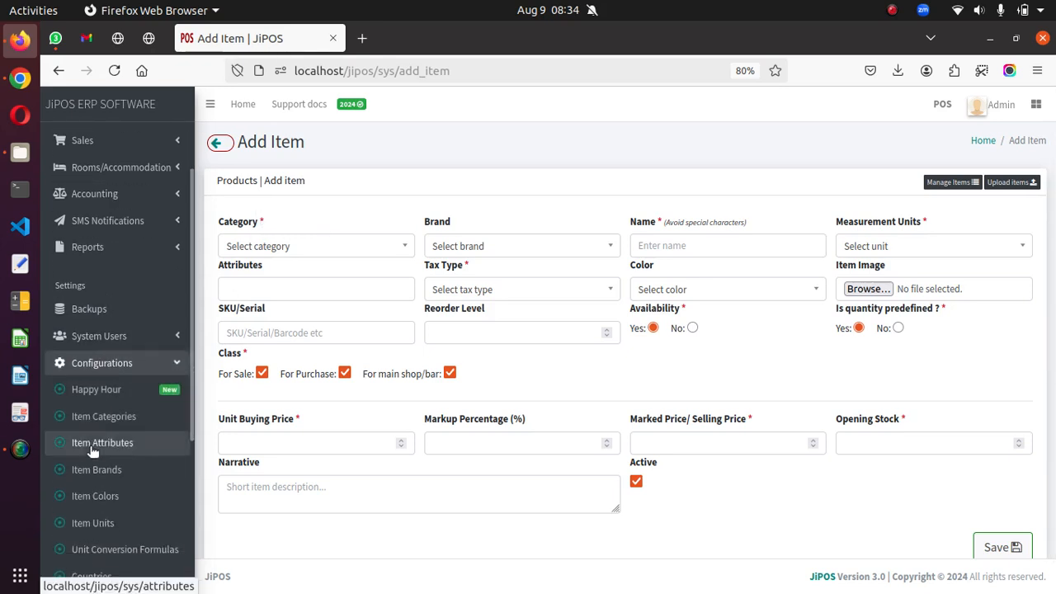
scroll(94, 422, "down", 4)
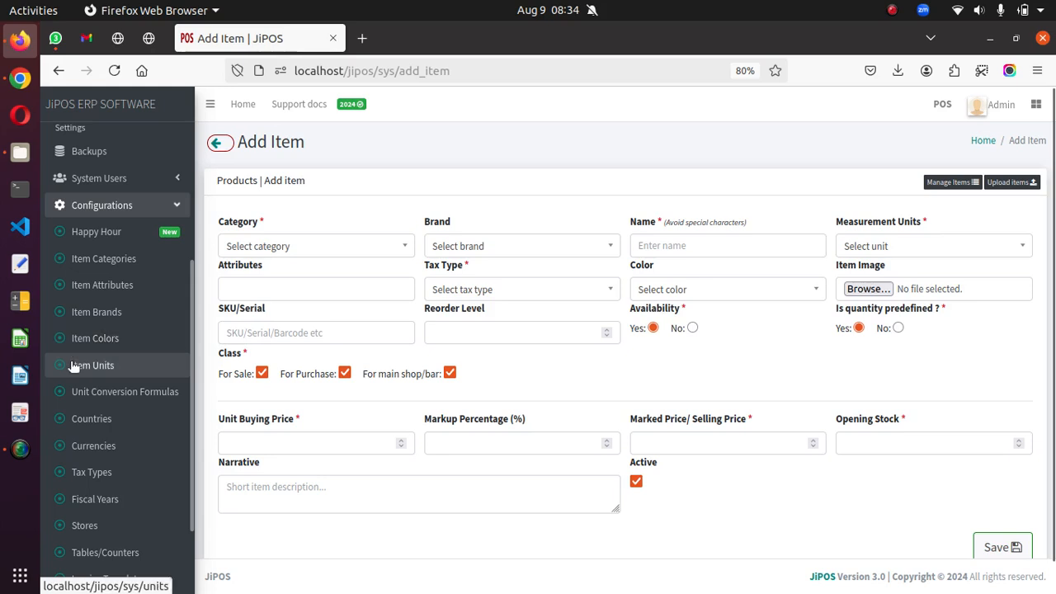
left_click(123, 204)
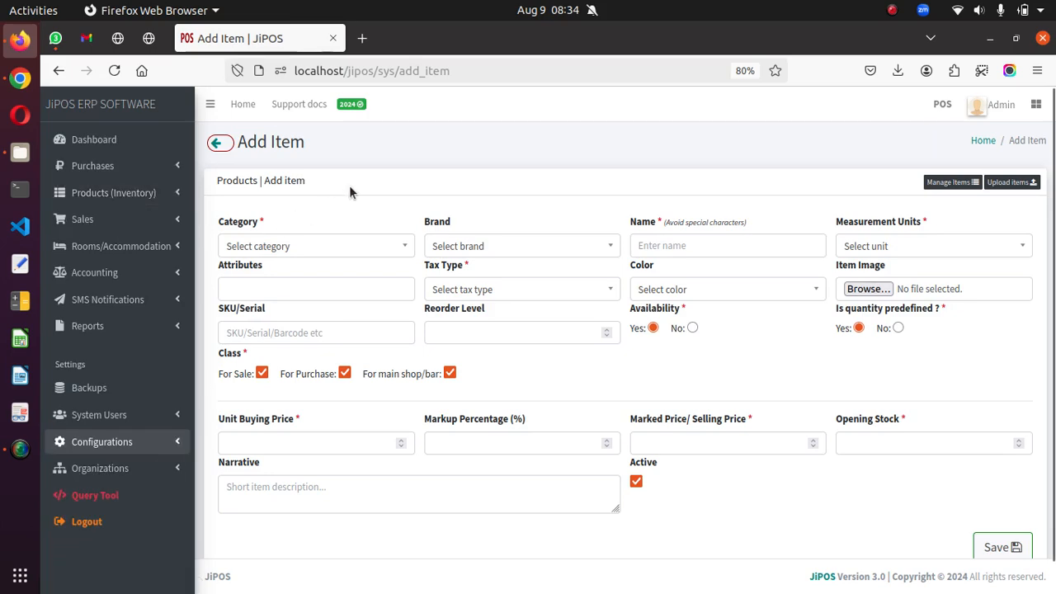
Assign the new item to the Drinks category, name it Soda 500ml and set its measurement unit to Bottles
left_click(341, 249)
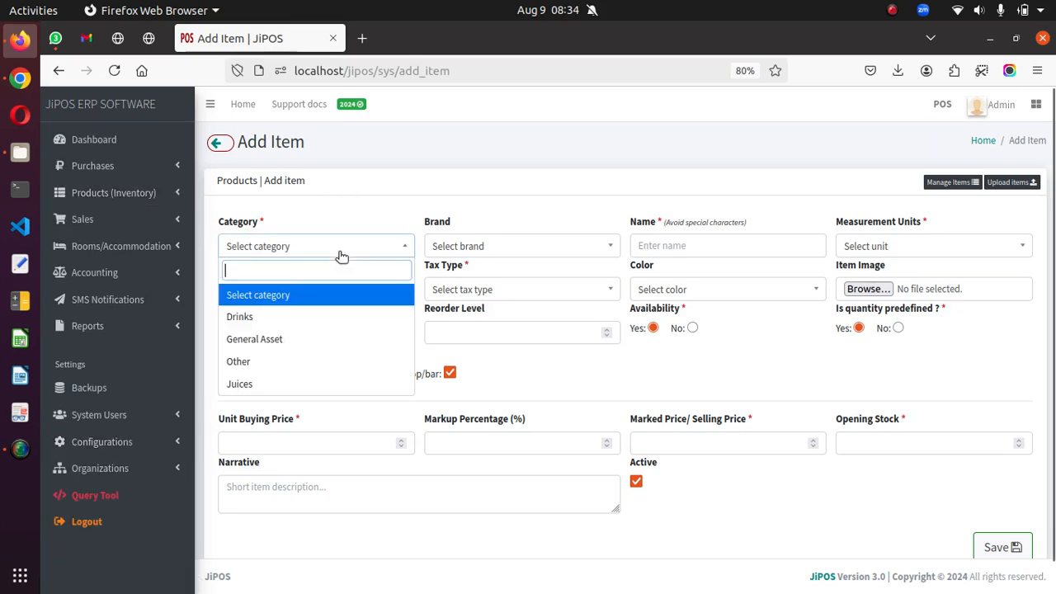
left_click(283, 319)
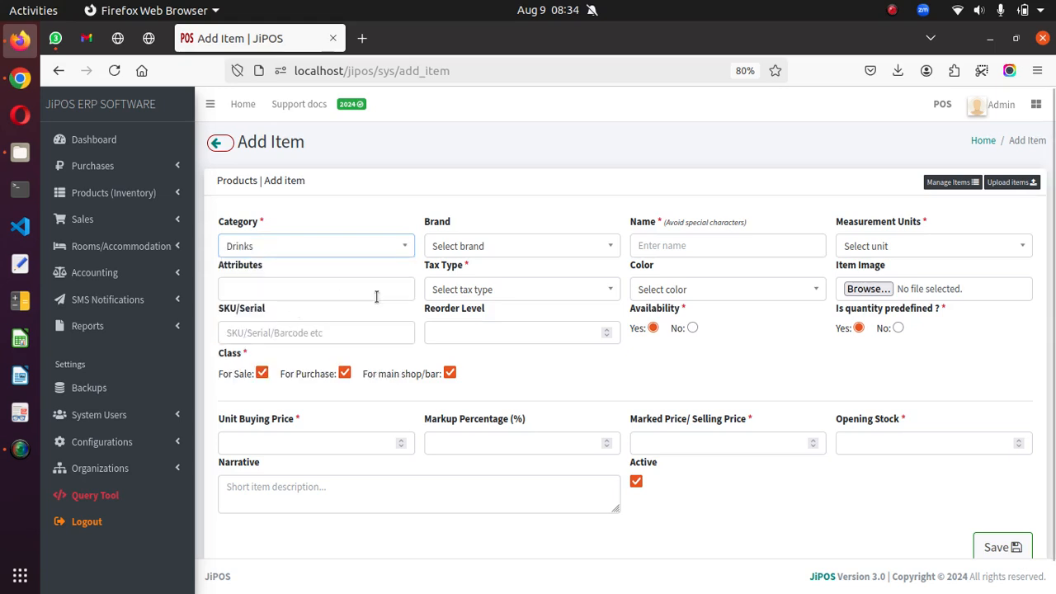
left_click(681, 241)
type("Soda")
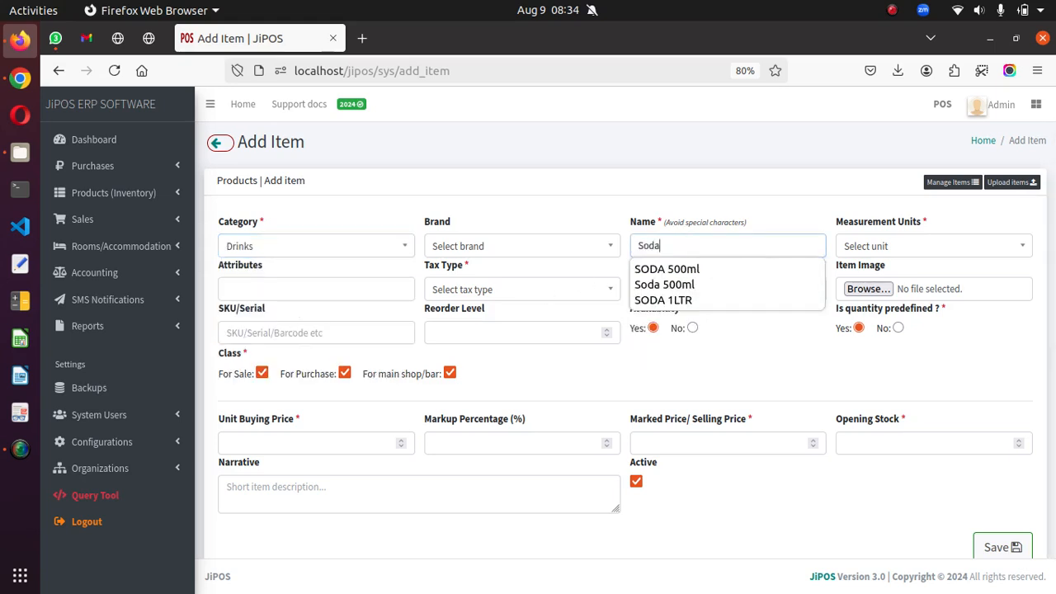
left_click(684, 284)
left_click(893, 247)
left_click(883, 321)
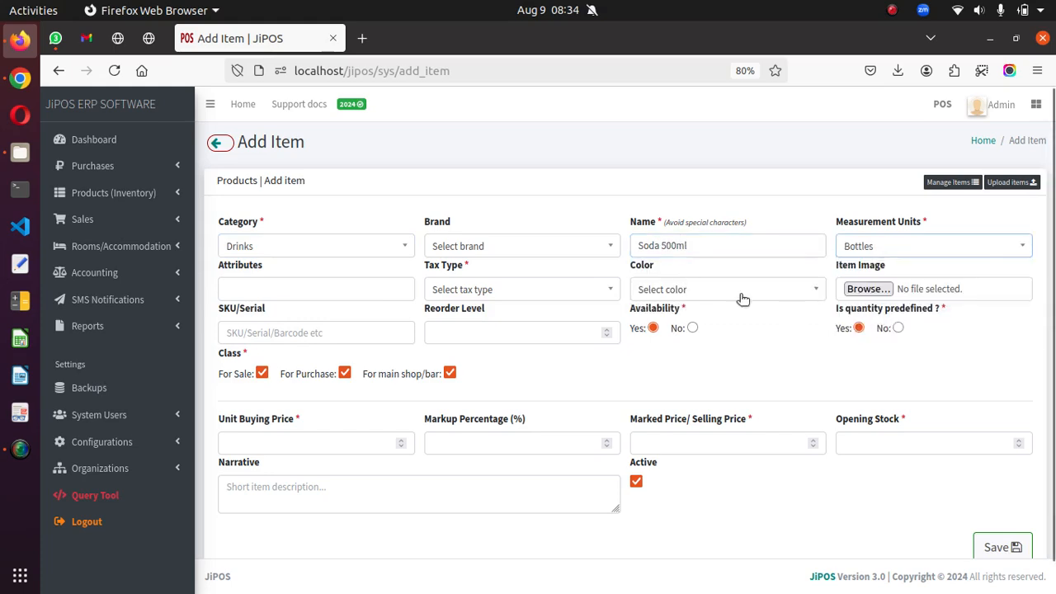
Set the item's tax type to VAT and its reorder level to 3
left_click(462, 290)
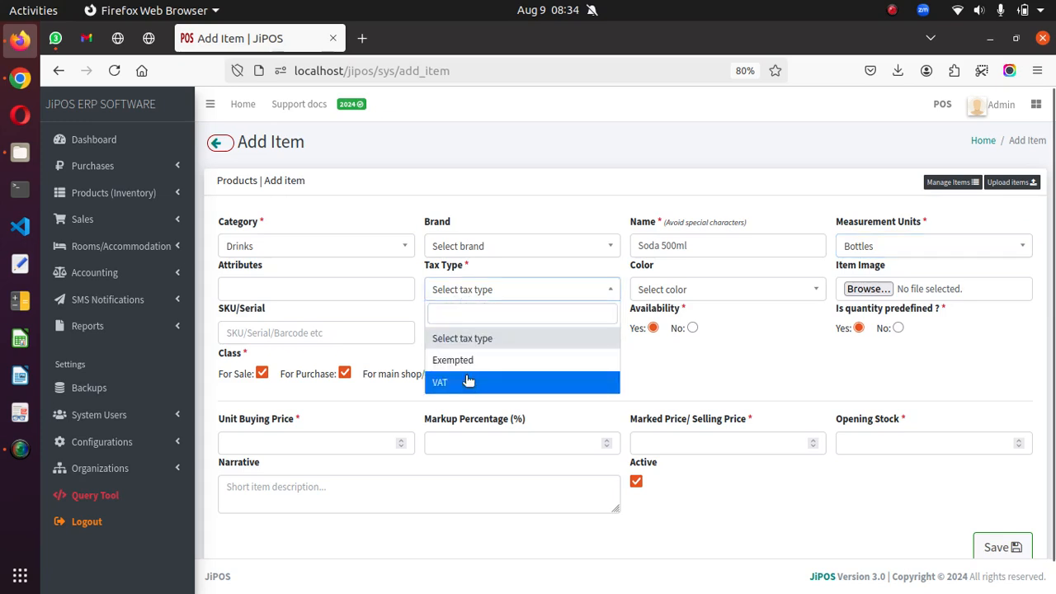
left_click(467, 382)
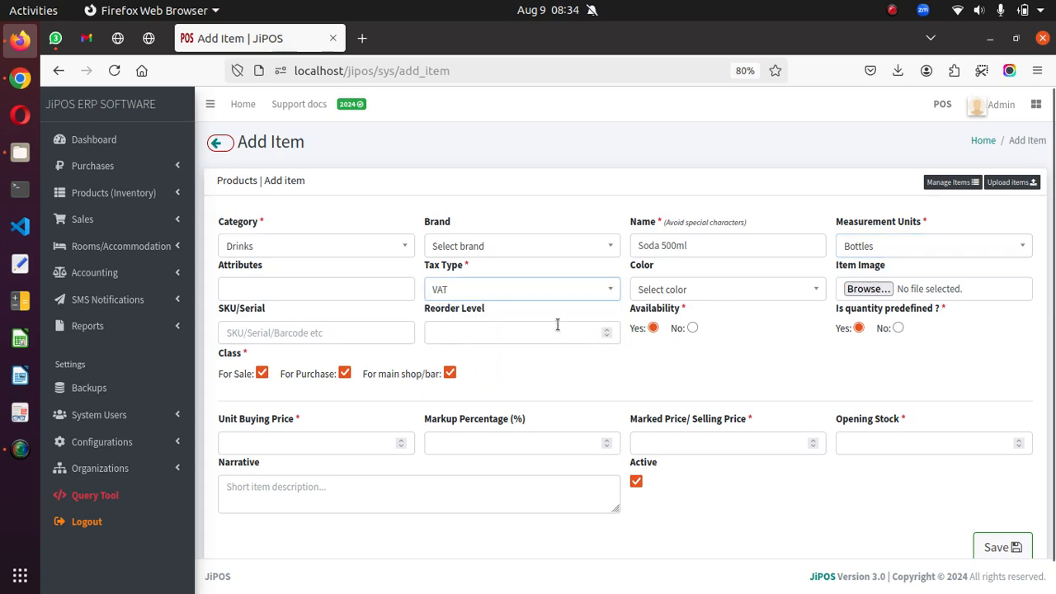
left_click(515, 331)
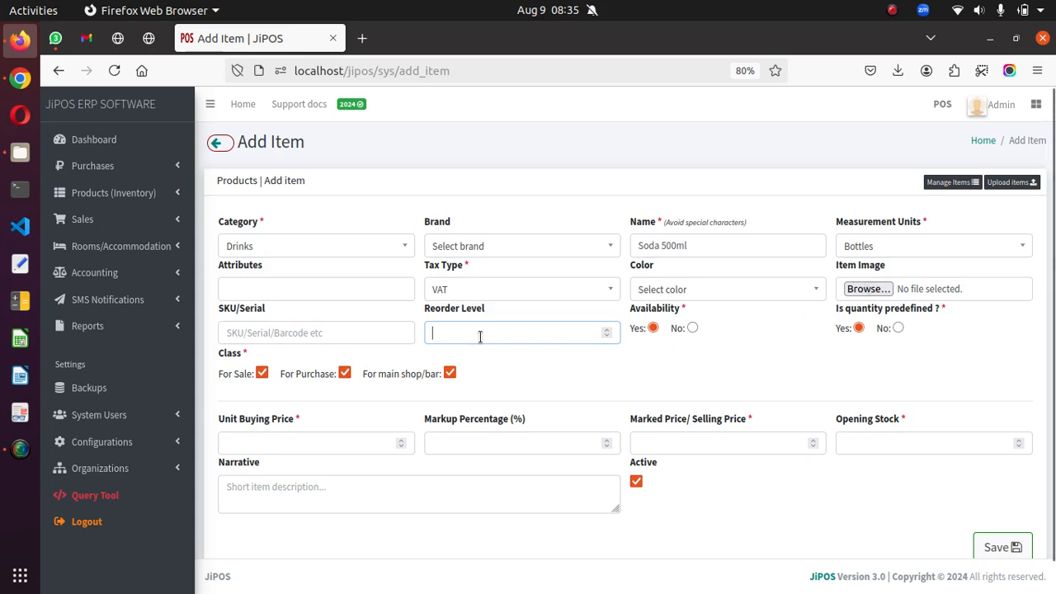
type("2")
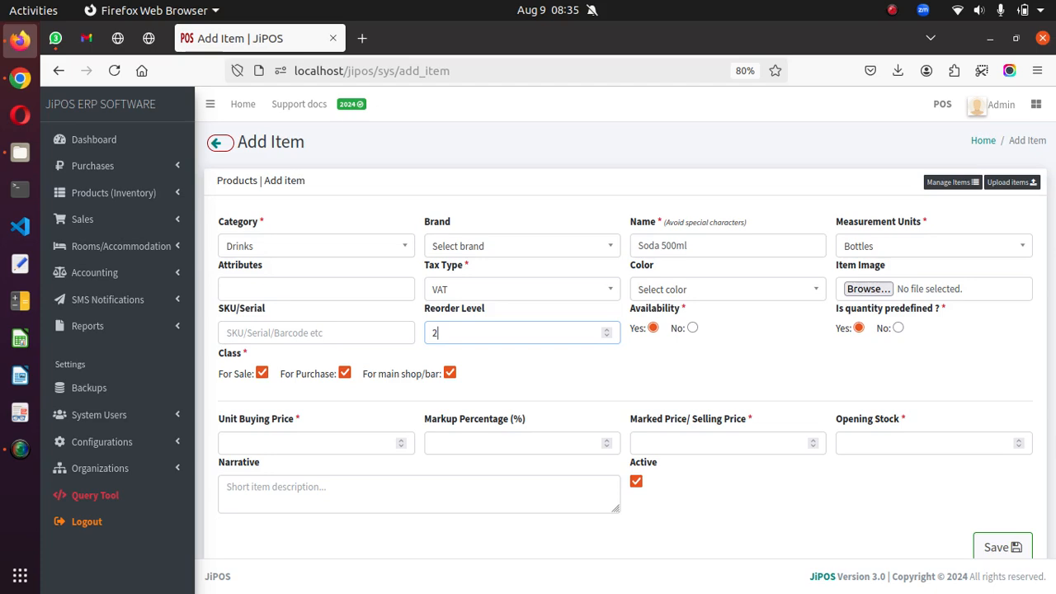
key("BackSpace")
type("3")
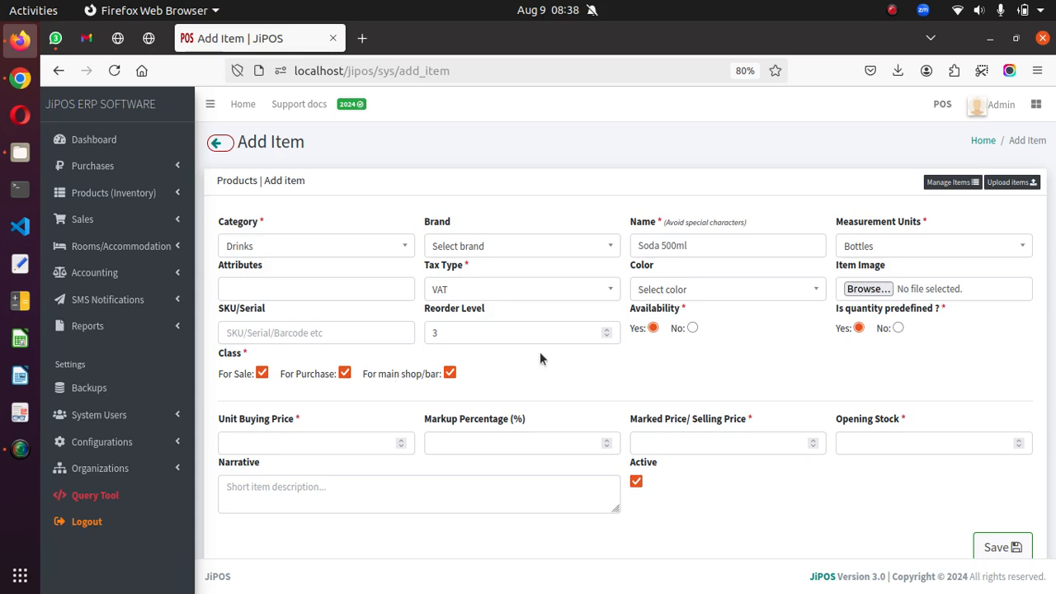
Enter a unit buying price of 35 and a marked selling price of 100 for the soda
left_click(354, 433)
type("35")
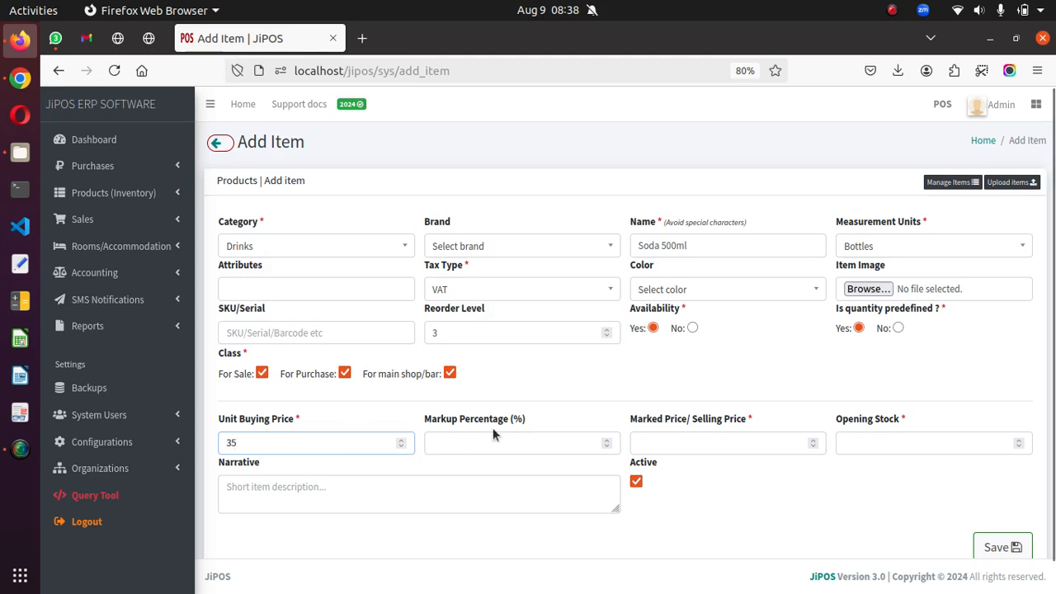
left_click(722, 451)
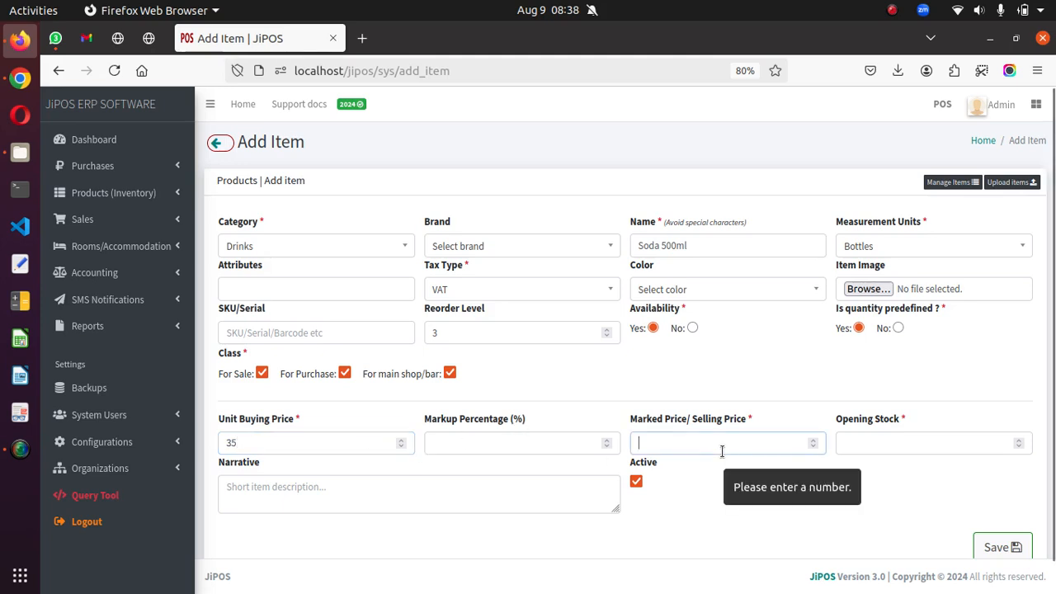
type("100")
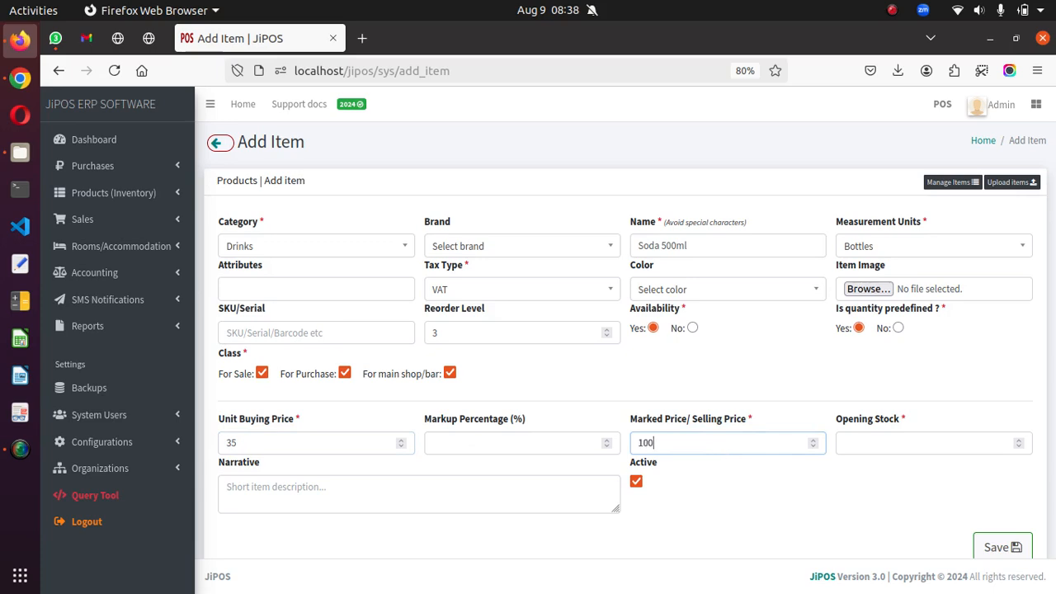
left_click_drag(214, 420, 308, 423)
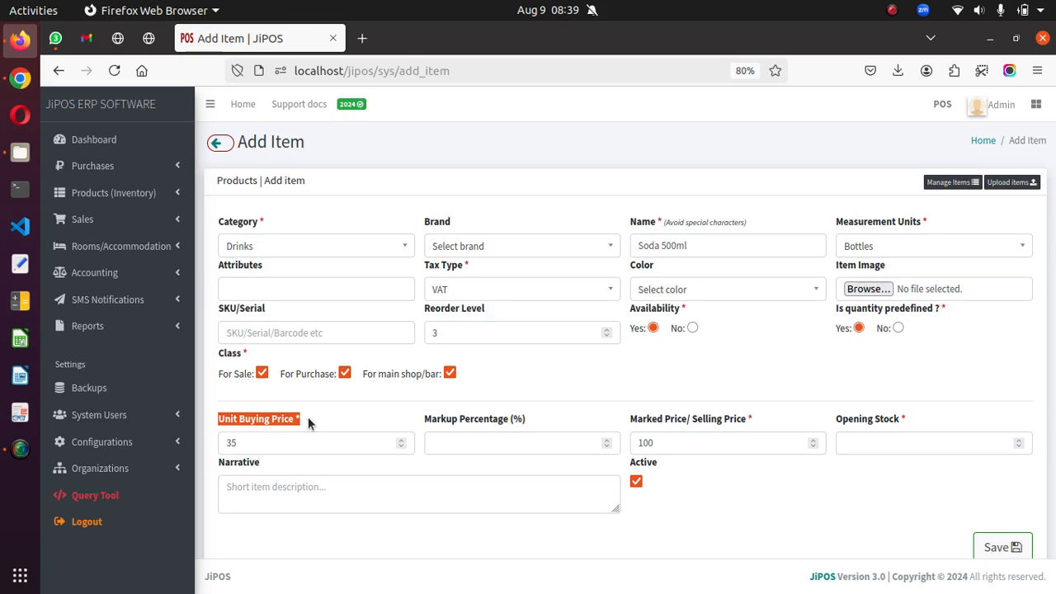
left_click(305, 416)
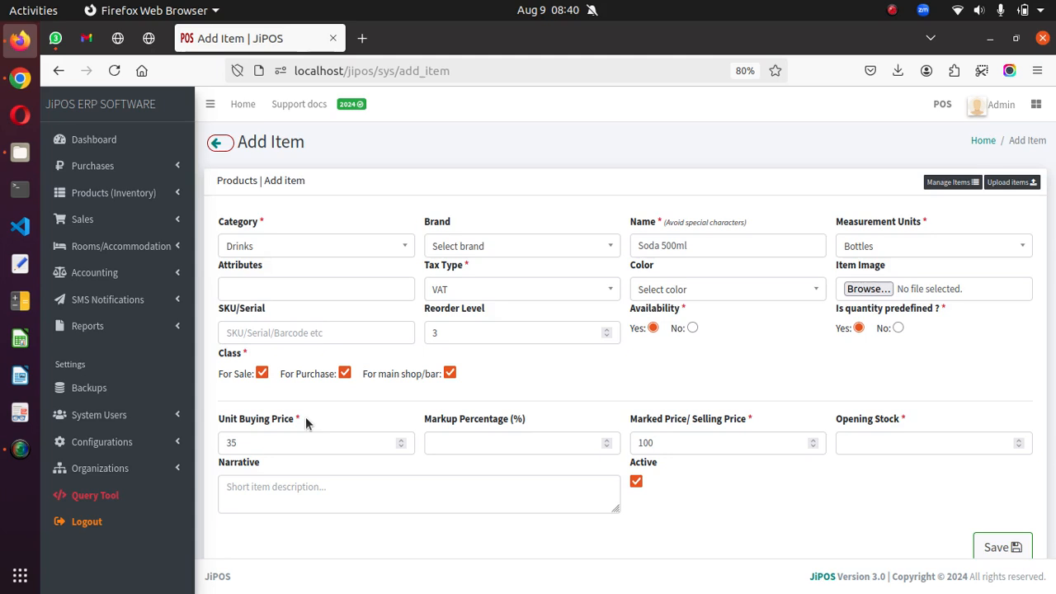
Set the opening stock to 0 and save the item, dismissing the notice above the item list
left_click(876, 447)
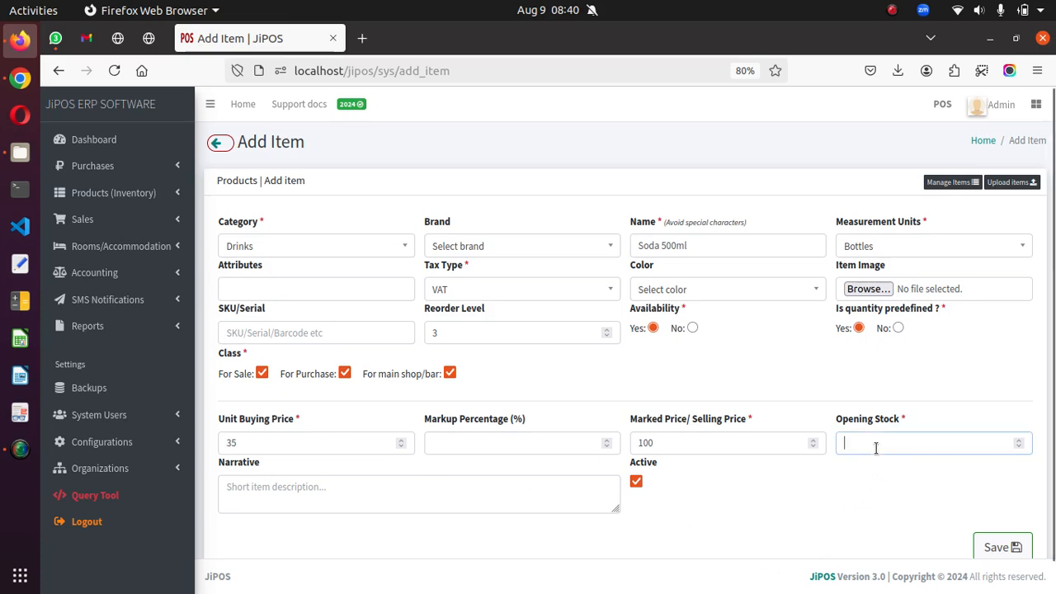
type("0")
scroll(1053, 351, "down", 1)
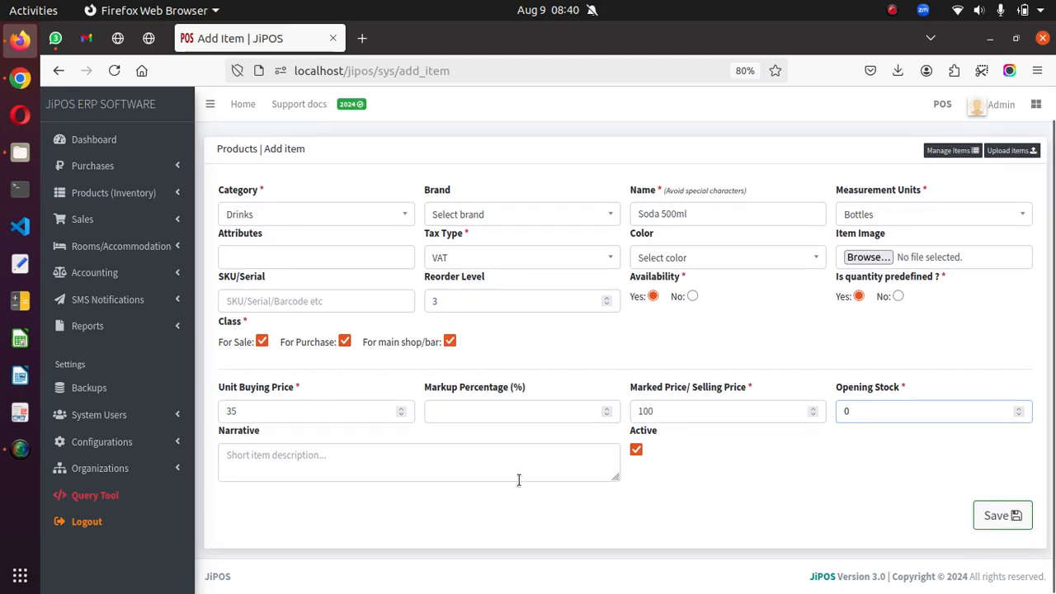
left_click(467, 479)
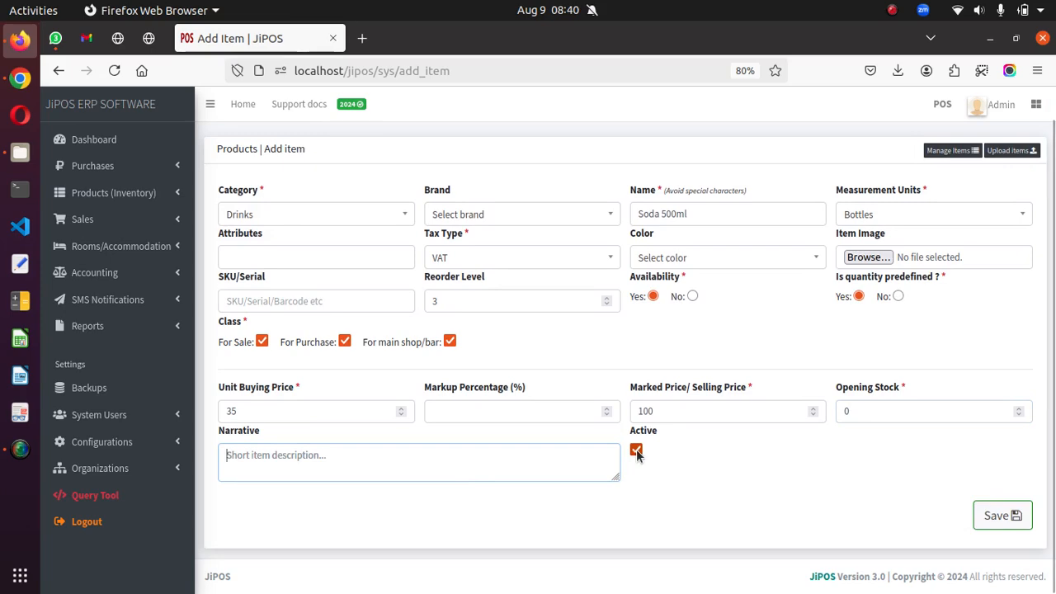
left_click(1008, 516)
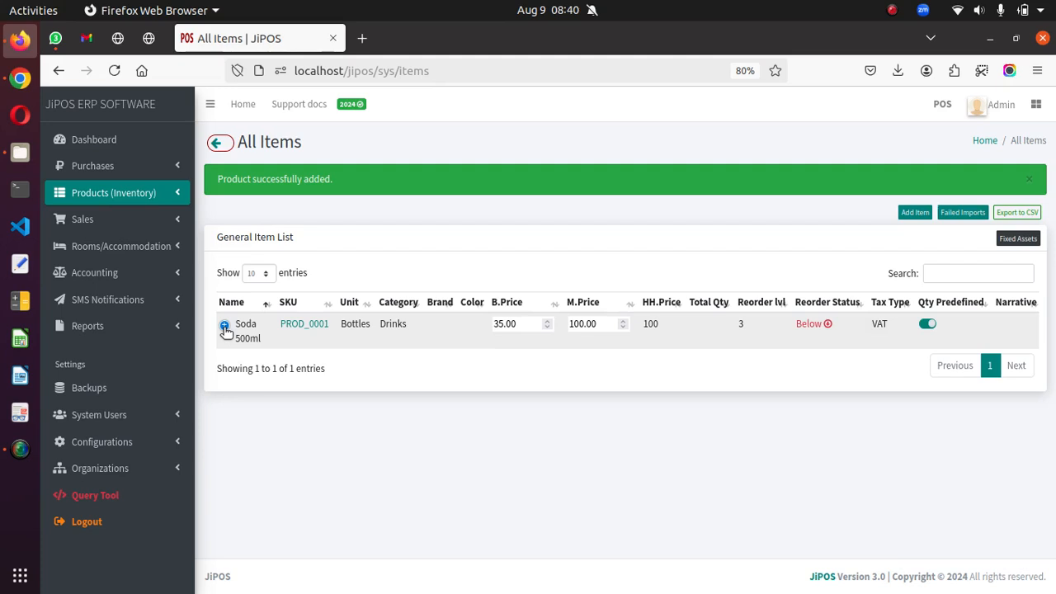
left_click(1028, 179)
Download the CSV template for uploading items and open it in LibreOffice Calc with the default import options
left_click(916, 174)
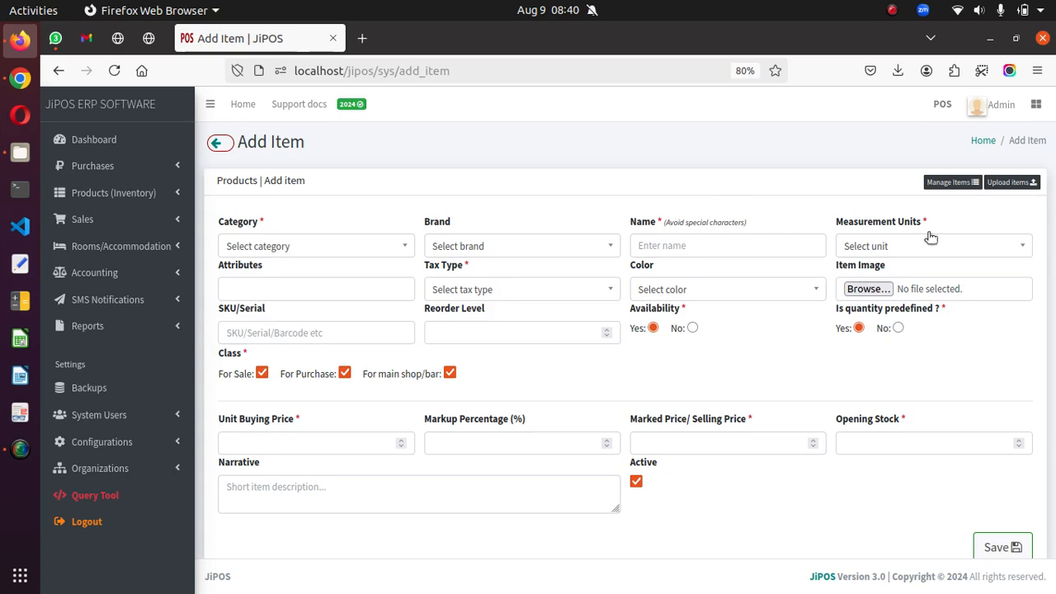
left_click(1011, 189)
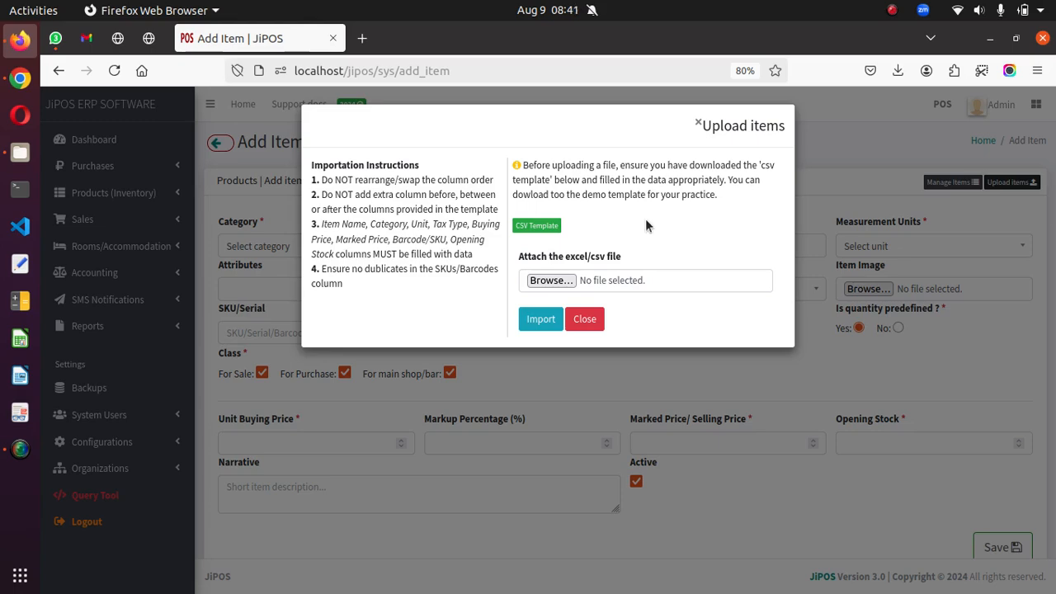
left_click(532, 225)
left_click(606, 116)
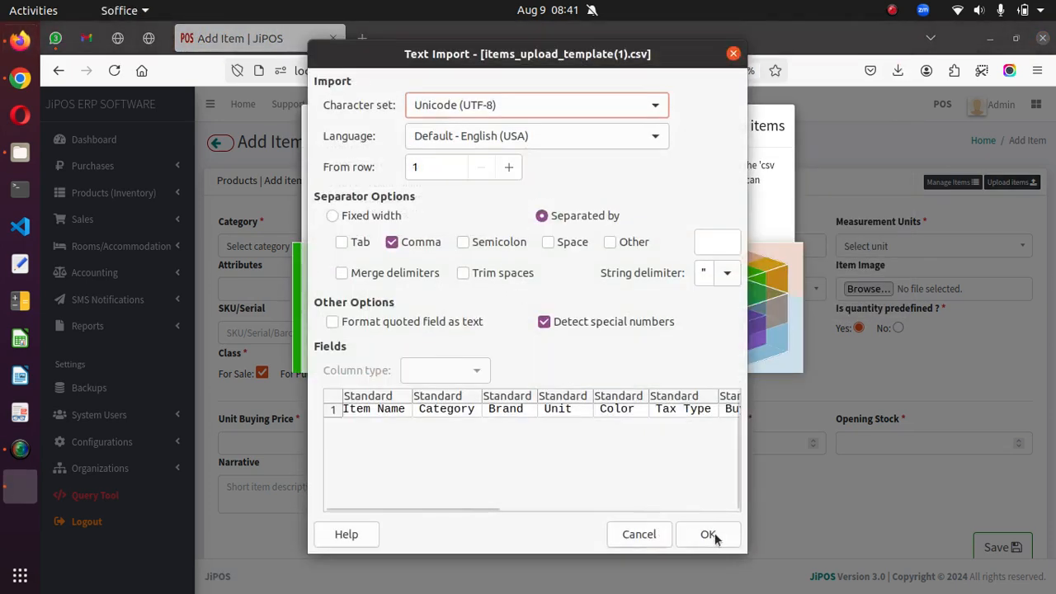
left_click(708, 534)
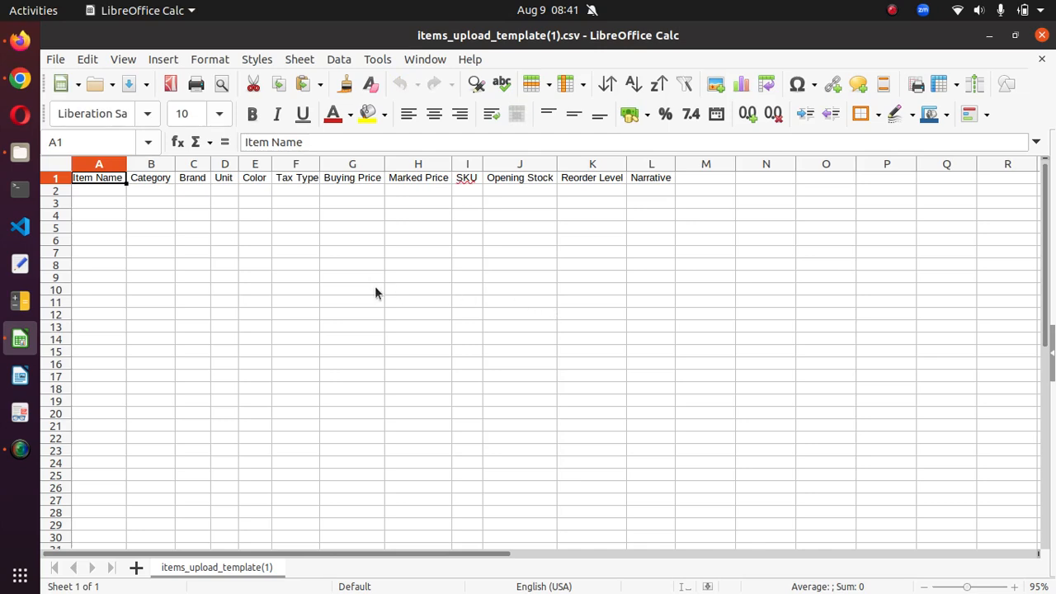
Select the template's Item Name, Category, Unit, Tax Type, Buying Price, Marked Price and SKU columns together
left_click(151, 165)
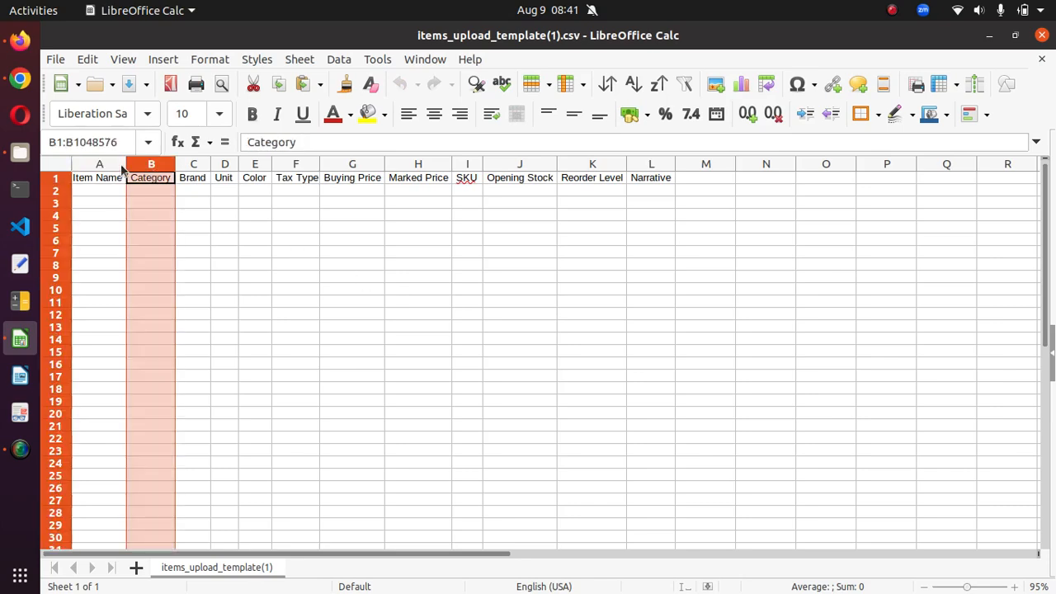
left_click(102, 166)
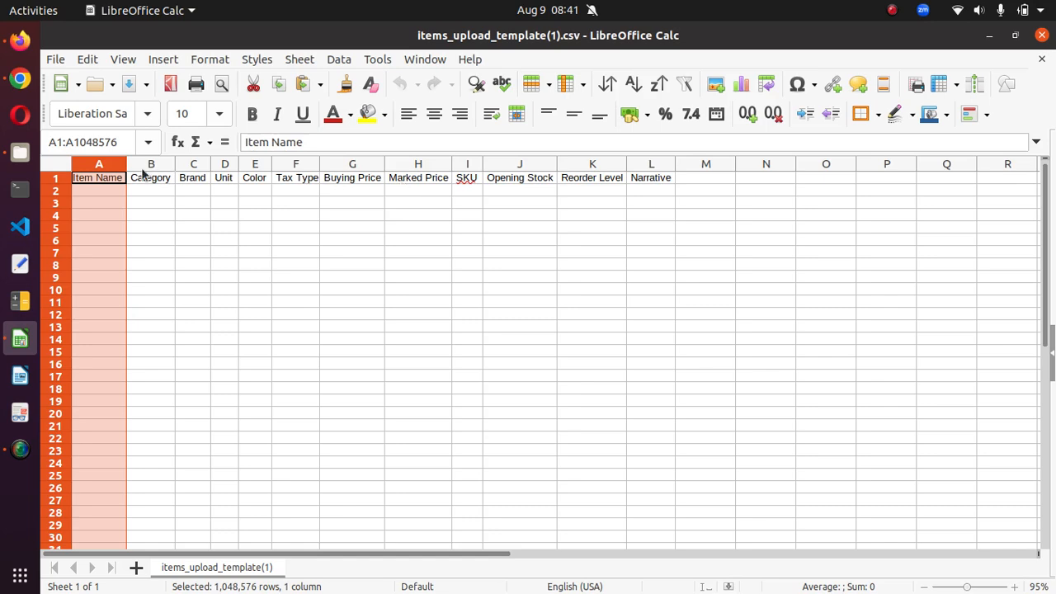
left_click(169, 165, "ctrl")
left_click(224, 165, "ctrl")
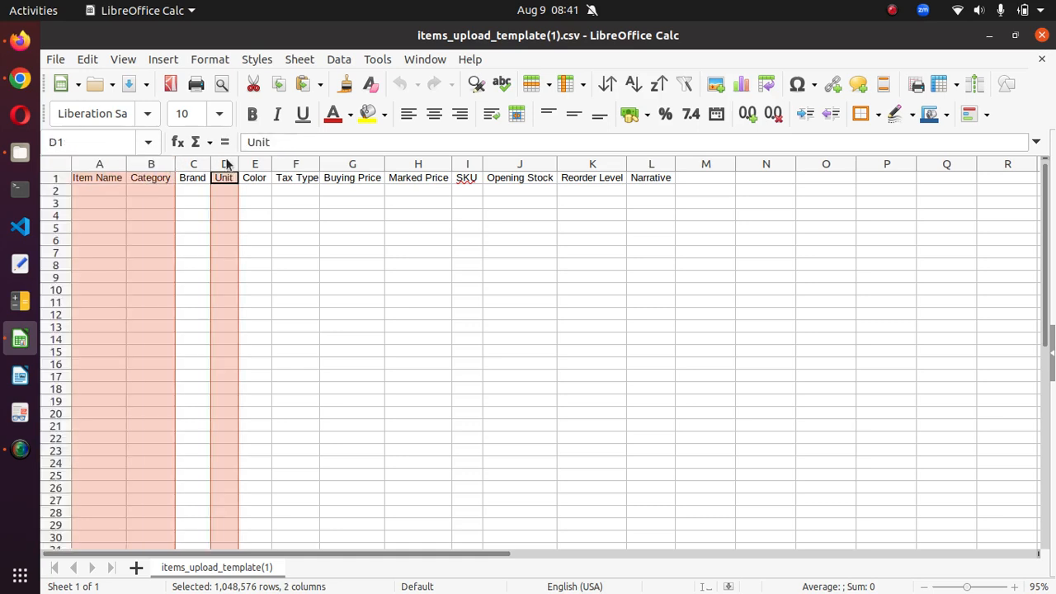
left_click(306, 164, "ctrl")
left_click(358, 164, "ctrl")
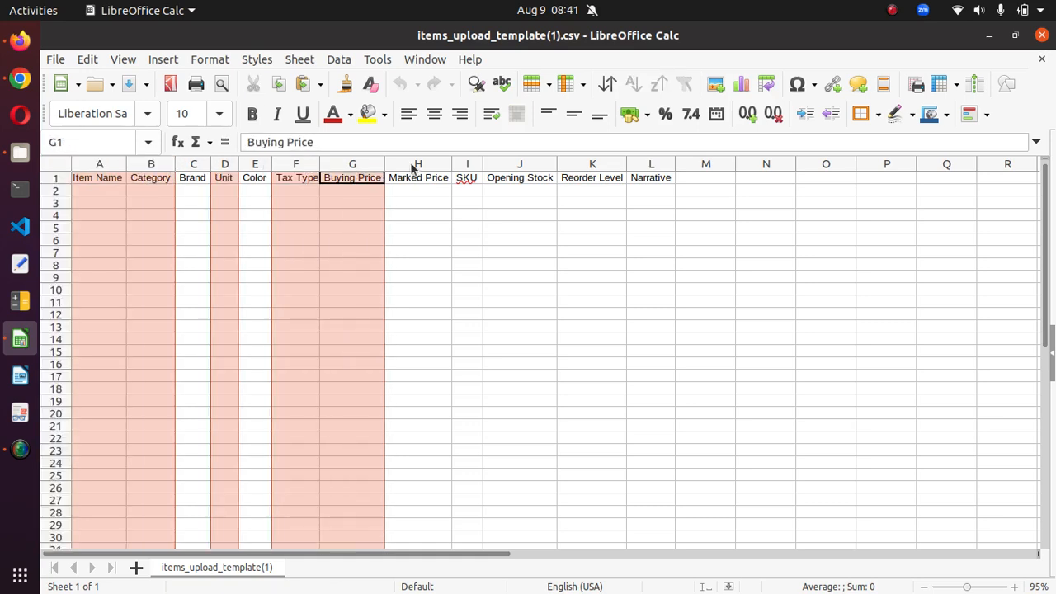
left_click(418, 164, "ctrl")
left_click(466, 165, "ctrl")
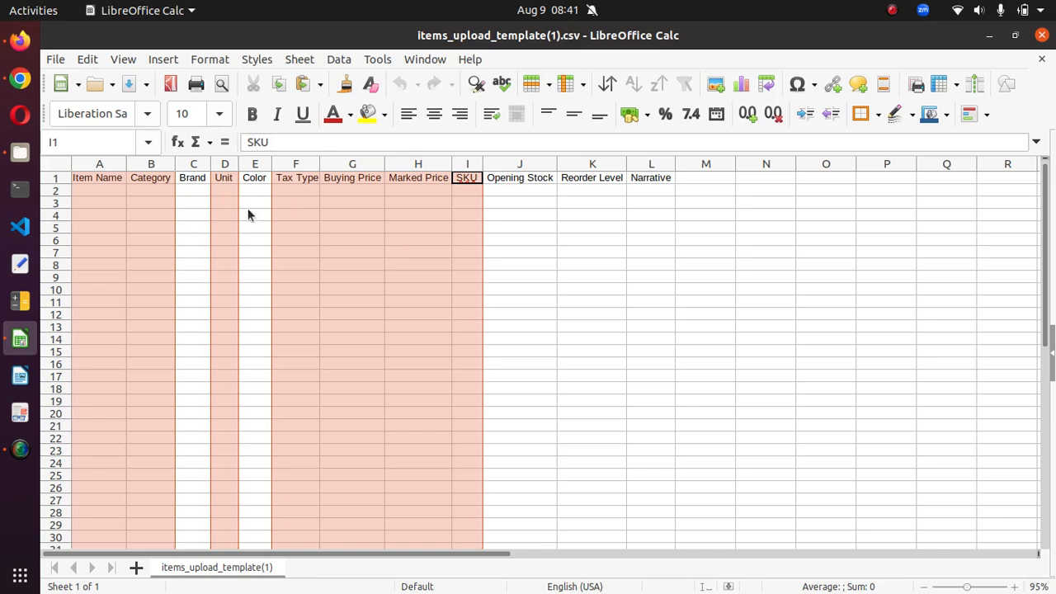
Enter Minute Maid 500ml as the item name in the first row under the headers and widen the Item Name column to fit
left_click(81, 190)
left_click_drag(126, 164, 211, 164)
type("M")
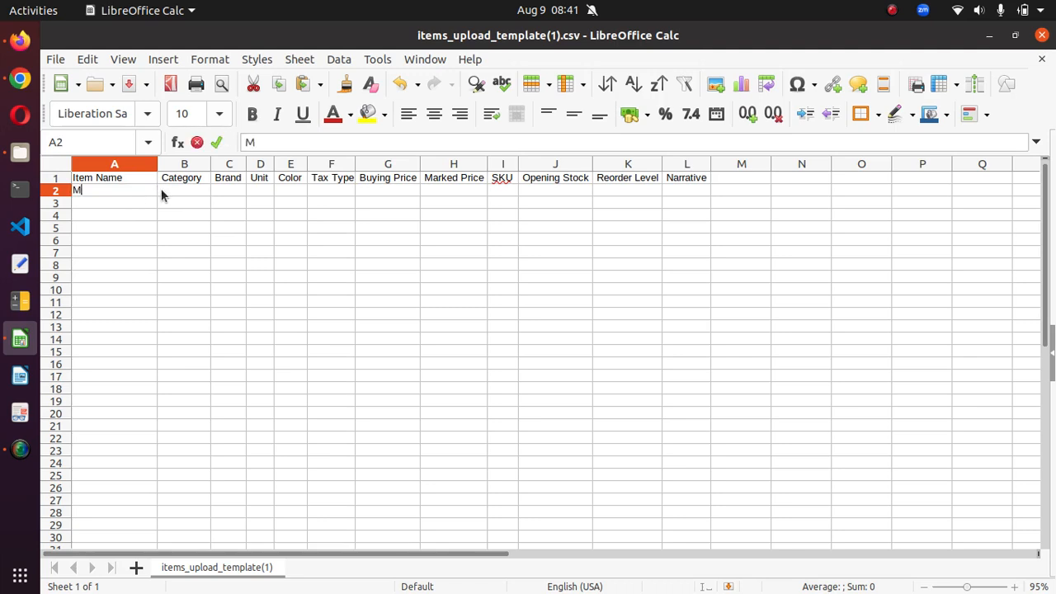
type("inute Mai")
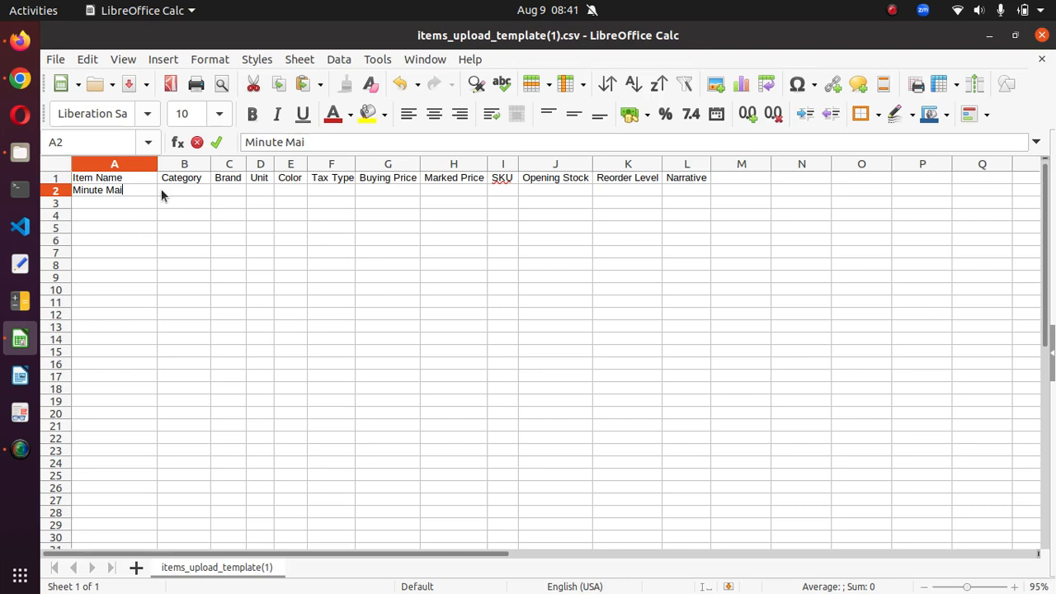
type("d 500ml")
left_click(159, 163)
double_click(156, 164)
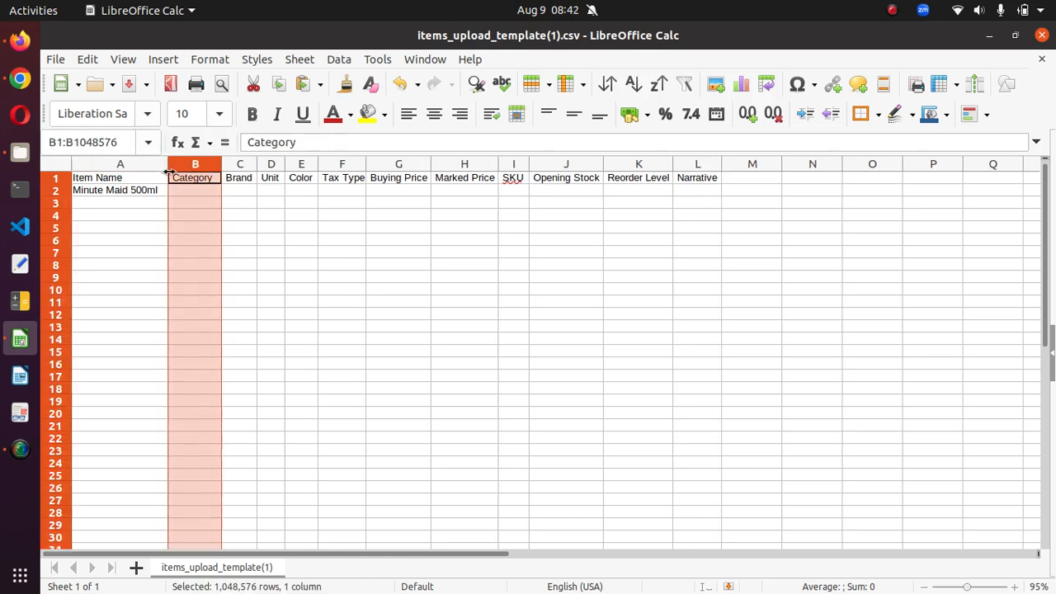
Fill the Minute Maid row with category Juices, unit Bottles and tax type VAT
left_click(186, 191)
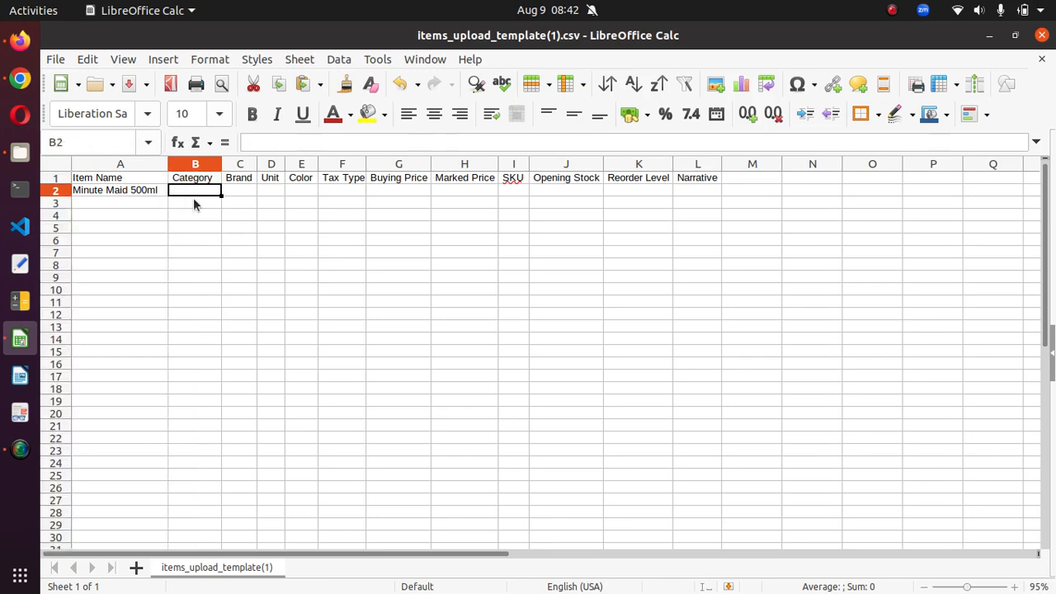
type("Juices")
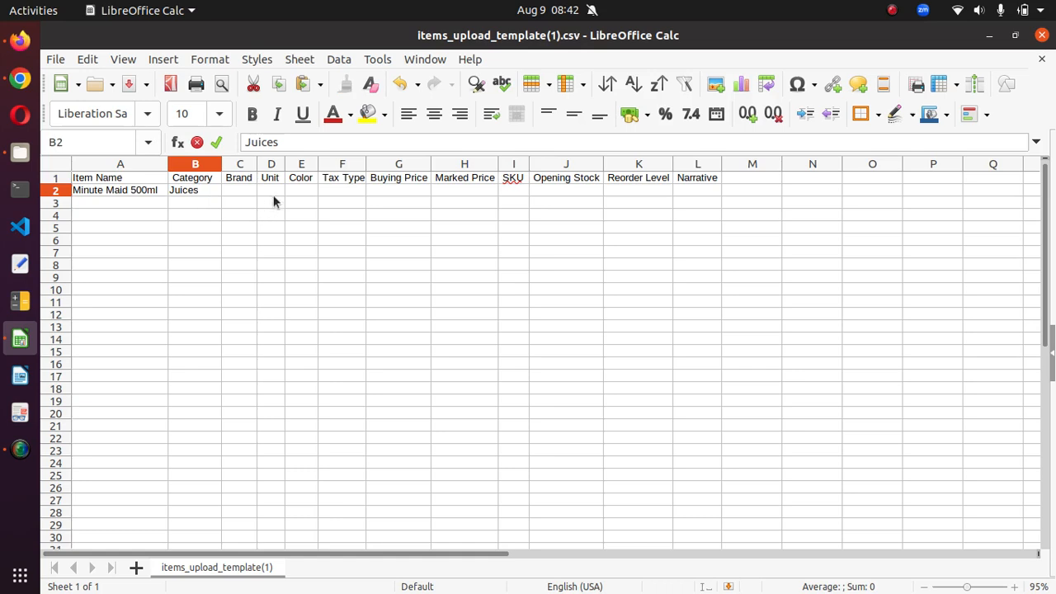
left_click(273, 195)
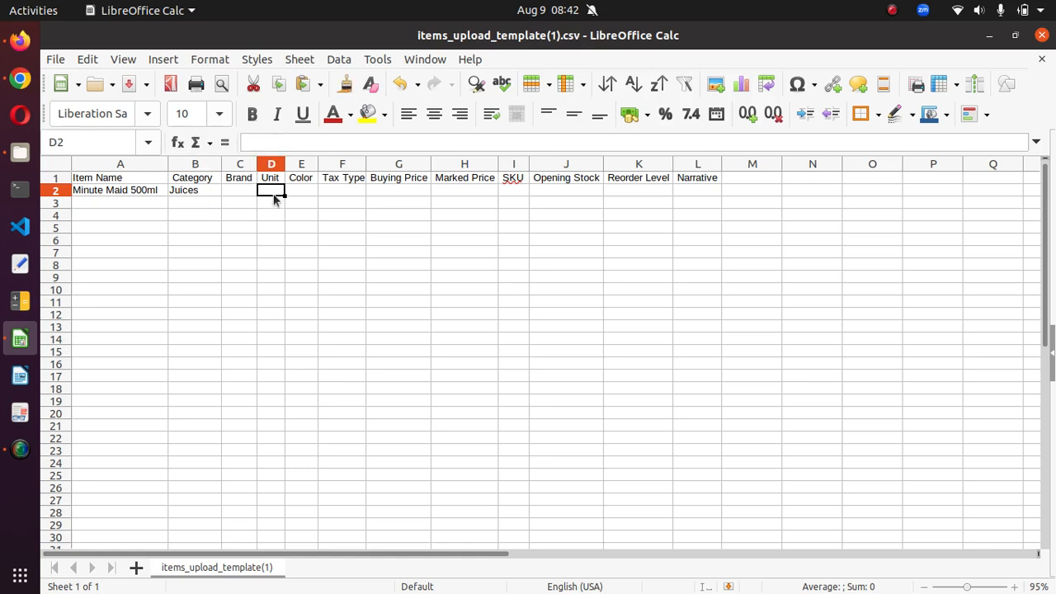
type("Bottles")
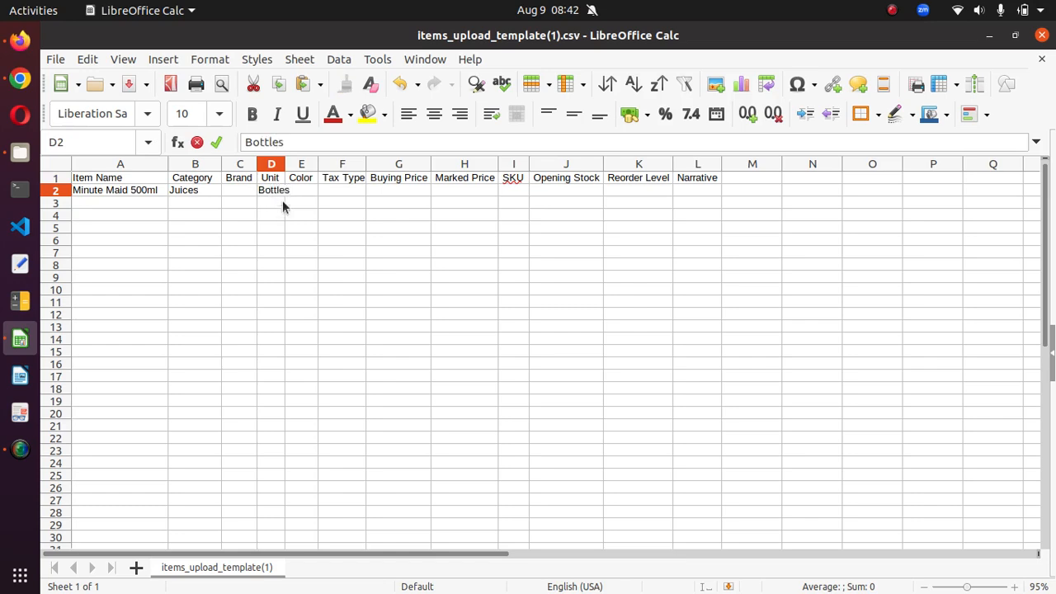
left_click(335, 193)
type("Va")
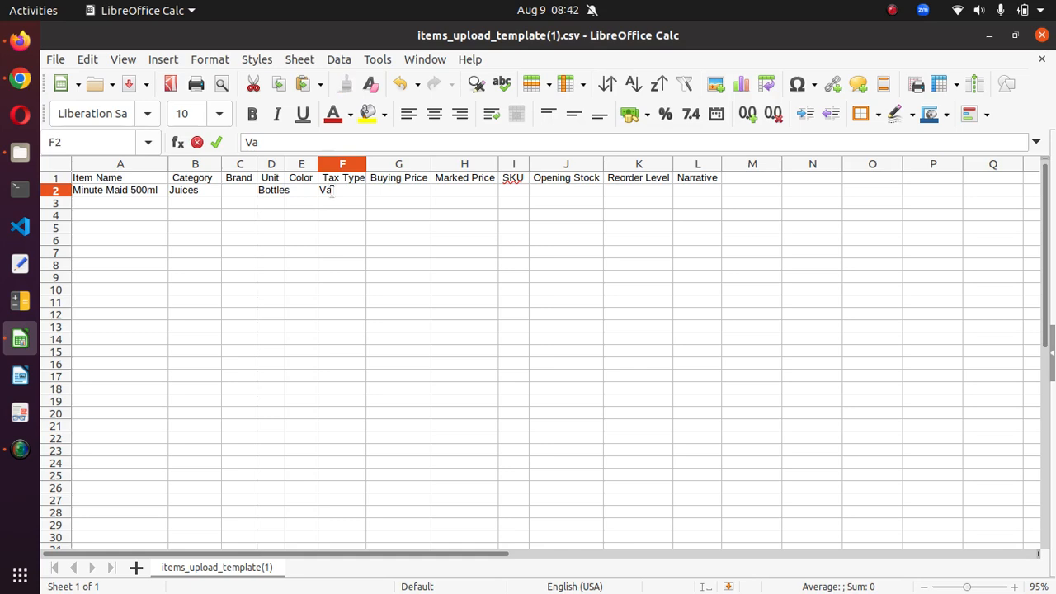
key("BackSpace")
type("AT")
Enter a buying price of 50 and a marked price of 120 for the Minute Maid item
left_click(402, 181)
left_click(402, 191)
type("50")
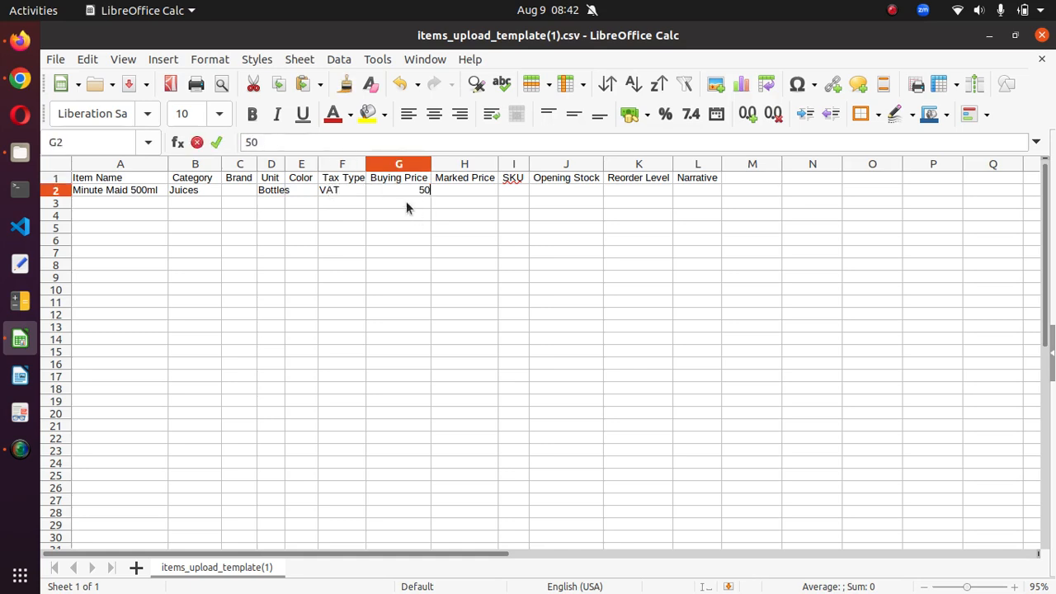
left_click(459, 191)
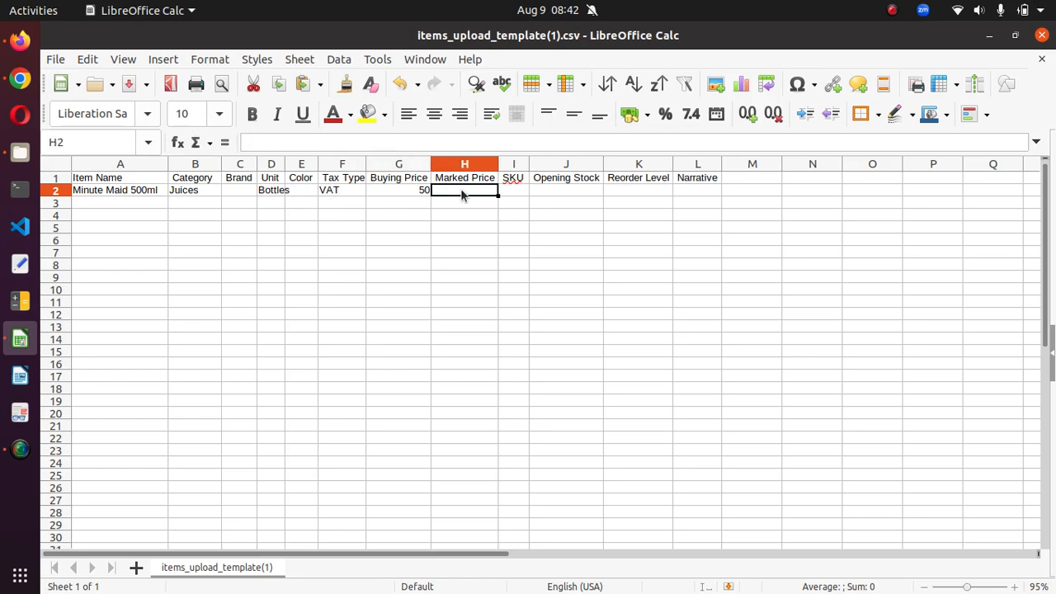
type("120")
Enter PROD_002 as the SKU and 0 as the opening stock for the Minute Maid item
left_click(514, 189)
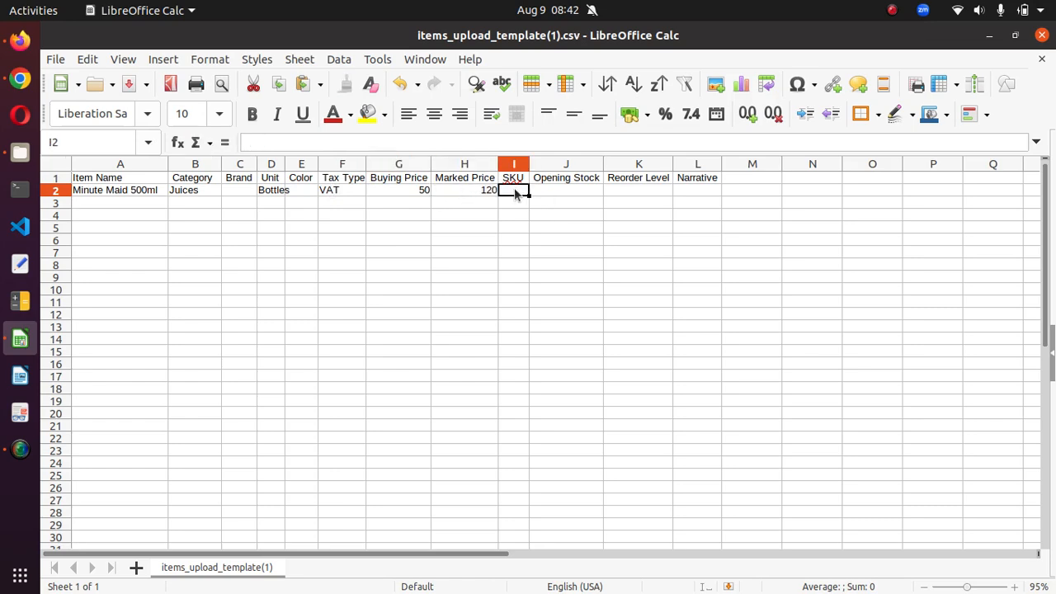
type("PROD_002")
left_click(516, 214)
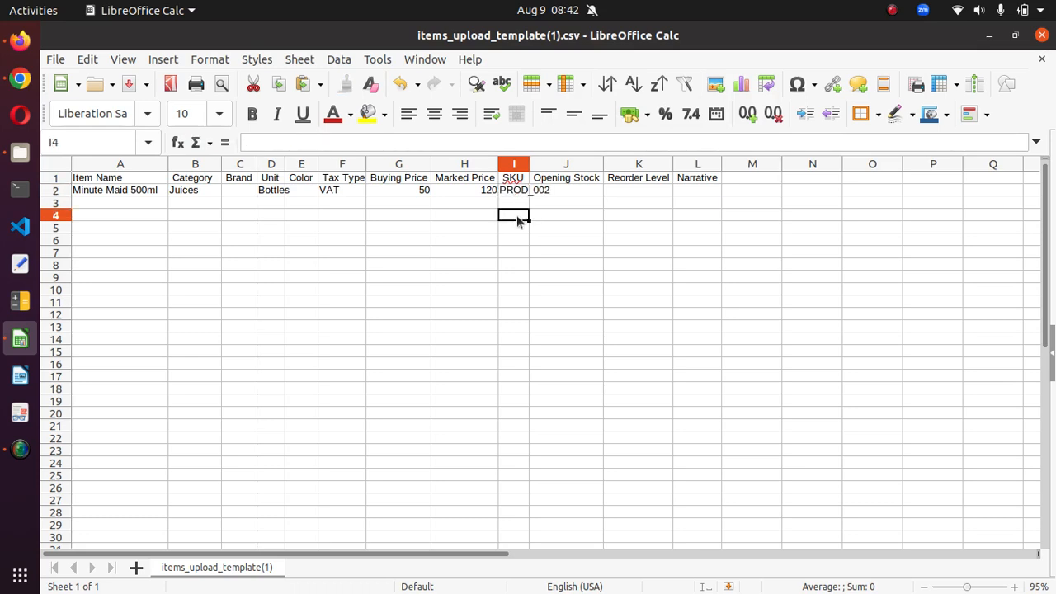
left_click(564, 189)
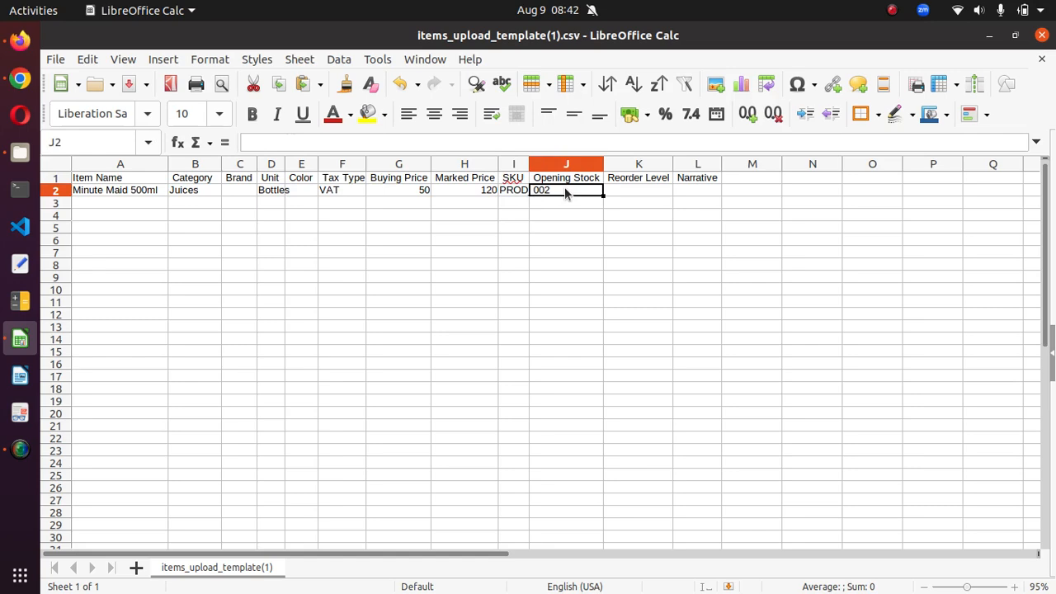
type("0")
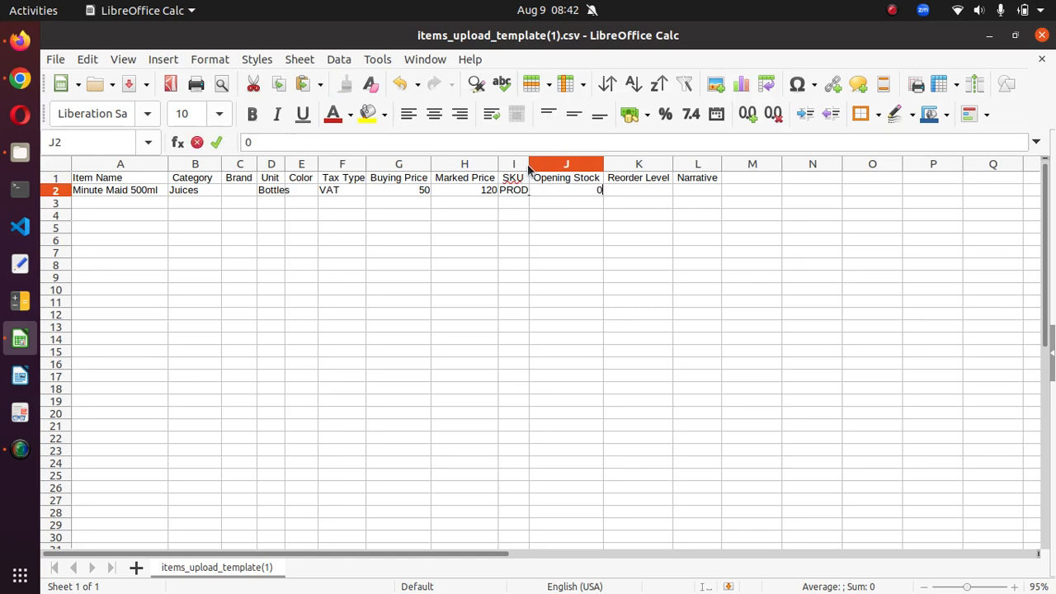
Widen the SKU column to show the full code and save the template, keeping the Text CSV format
left_click(526, 163)
left_click_drag(529, 164, 560, 164)
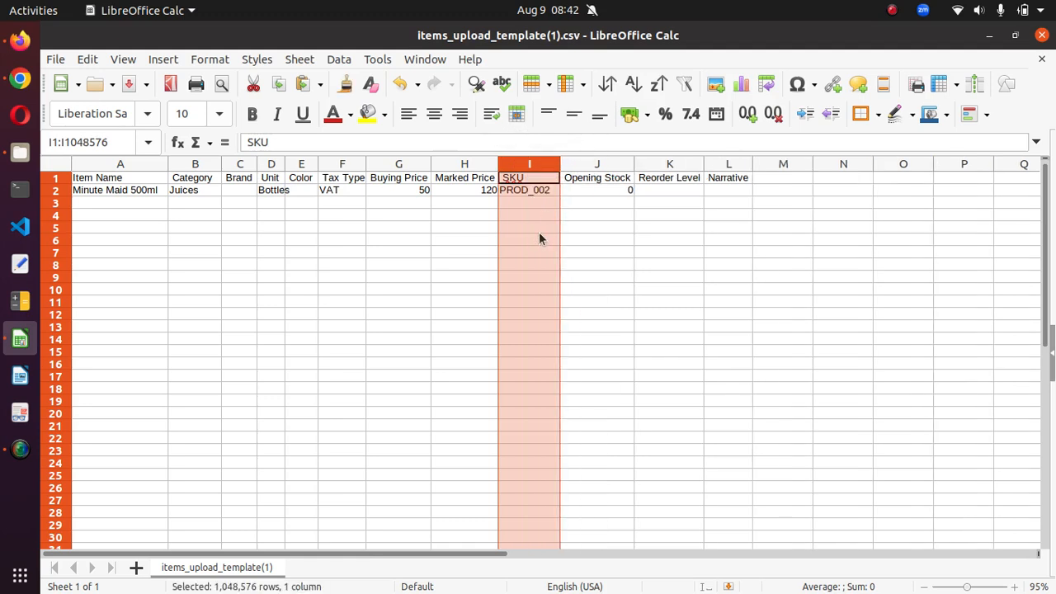
key("ctrl+s")
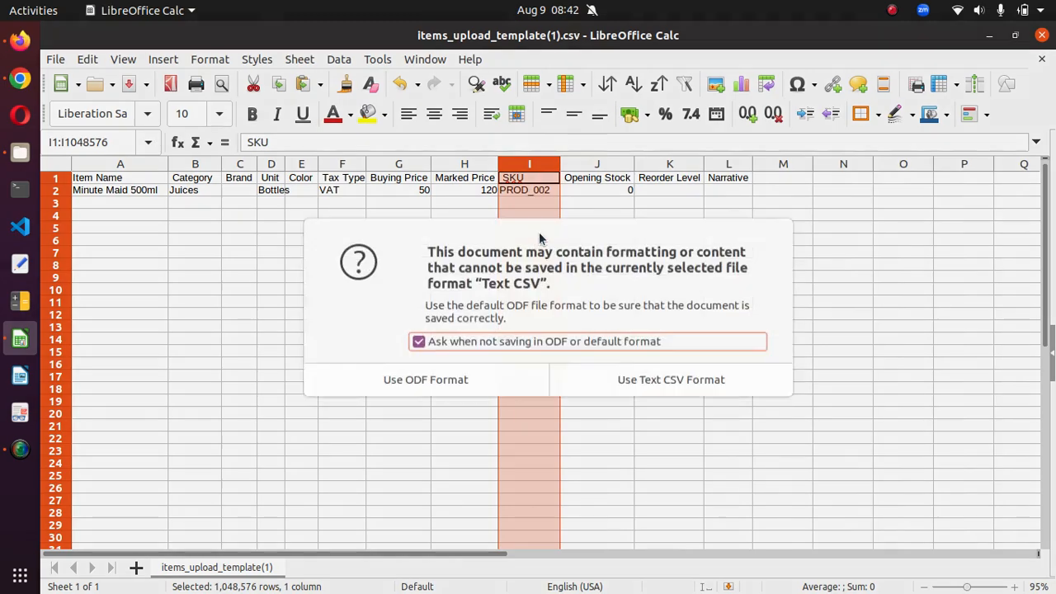
left_click(631, 380)
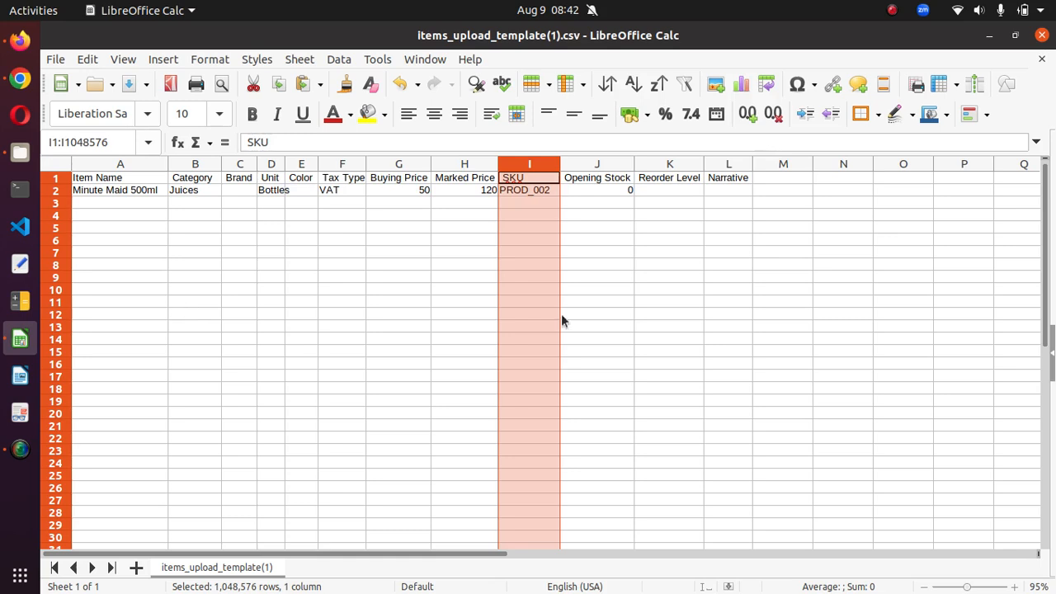
Try auto-filling the SKU series from PROD_002 down to row 13, and undo the fill
left_click(547, 191)
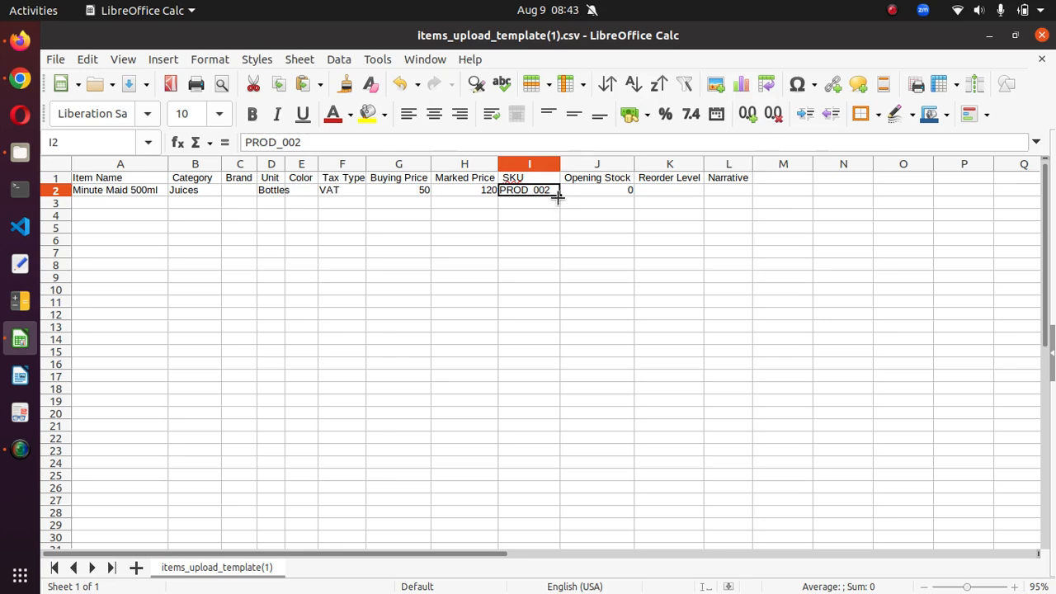
left_click_drag(558, 196, 532, 333)
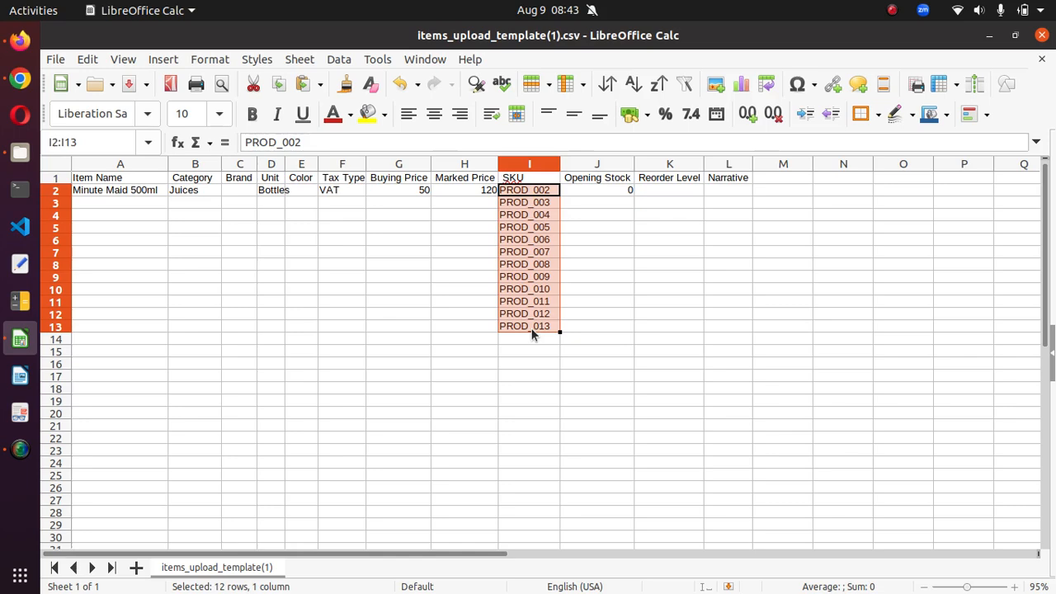
key("ctrl+z")
left_click(660, 300)
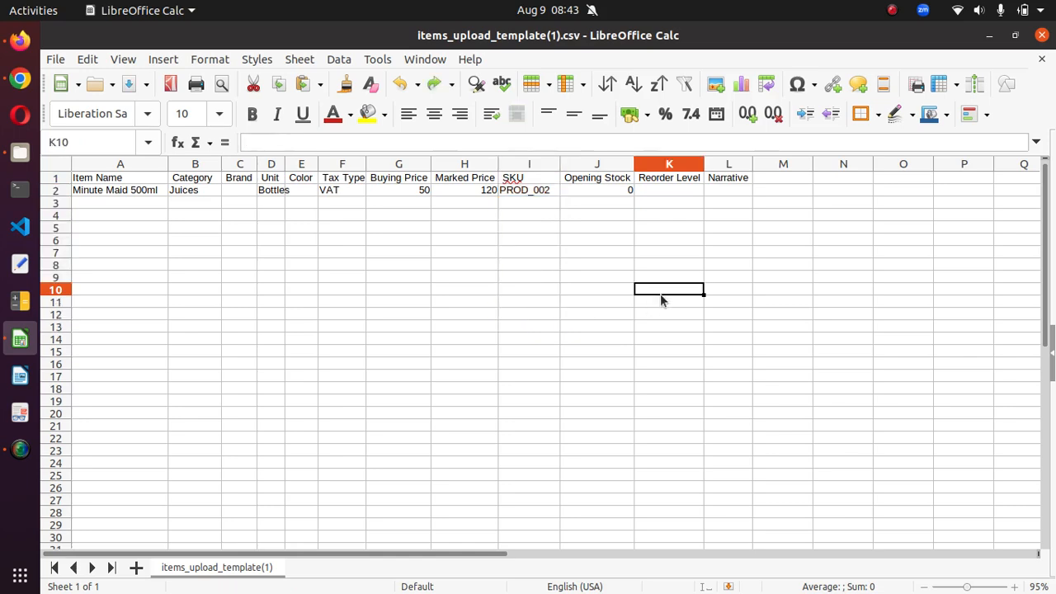
Switch to JiPOS in Firefox, attach items_upload_template(1).csv from Downloads in the item upload dialog, and import it
left_click(990, 35)
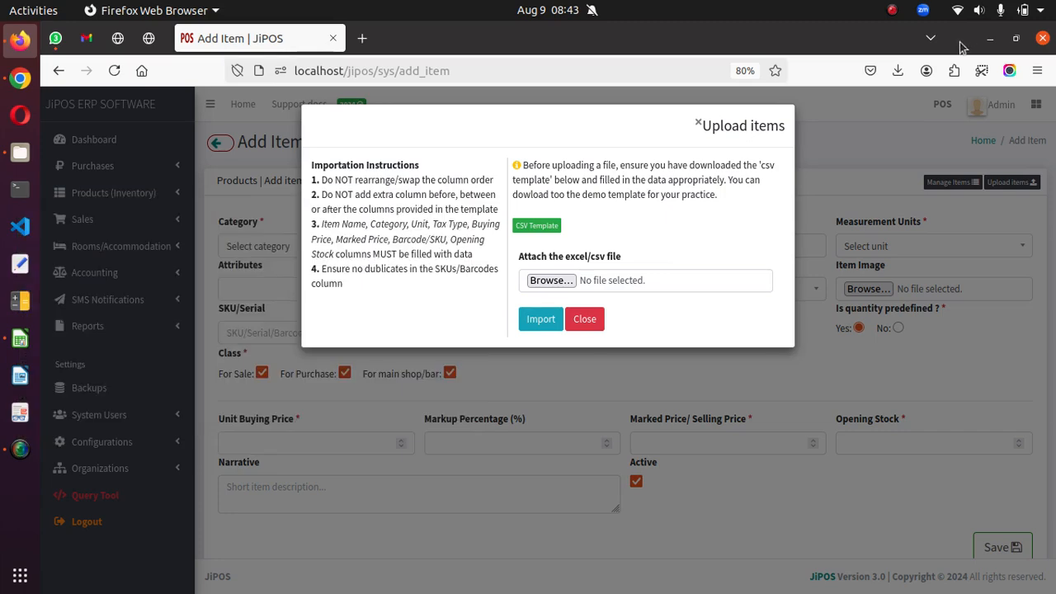
left_click(551, 280)
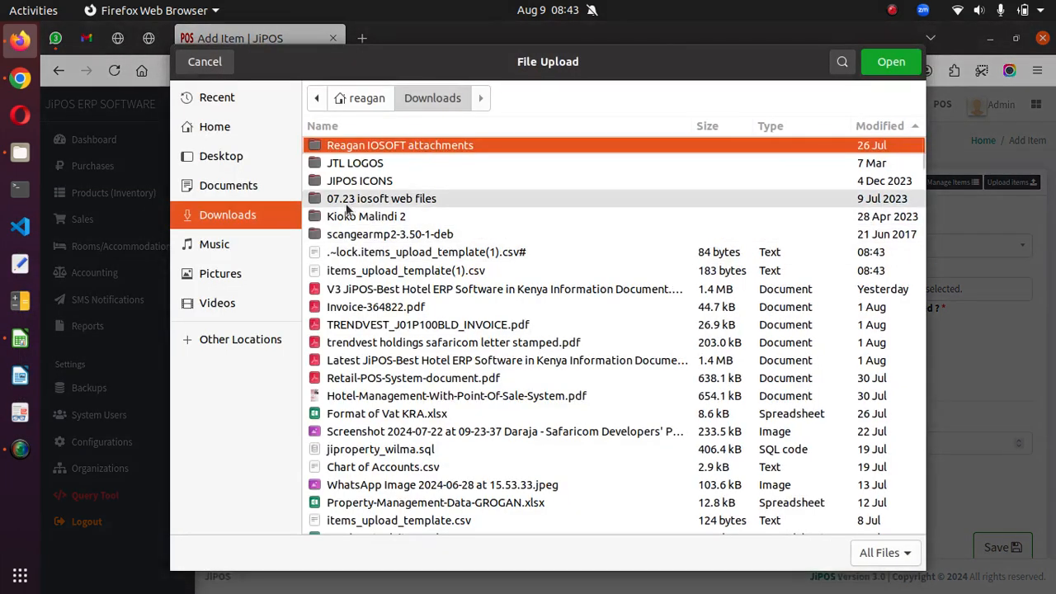
double_click(363, 269)
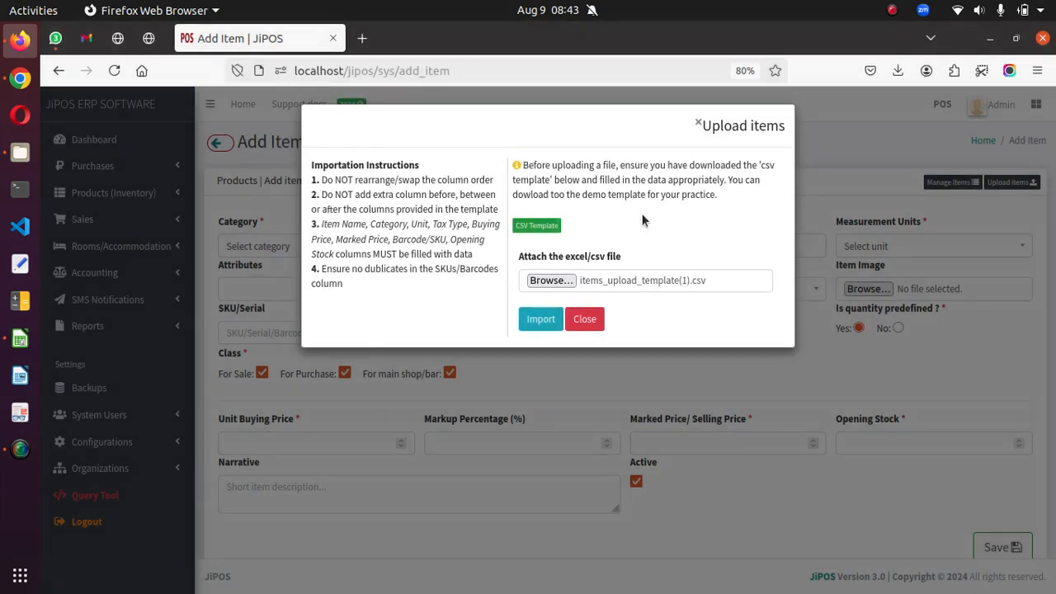
left_click(543, 319)
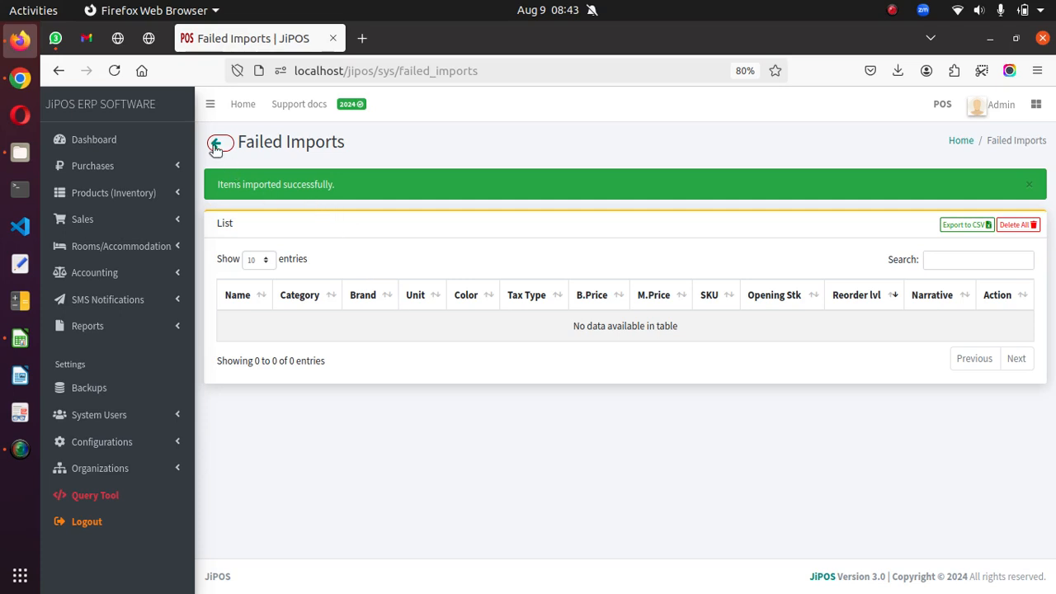
Open the inventory item list, and from its Add Item page import items_upload_template(1).csv a second time
left_click(130, 192)
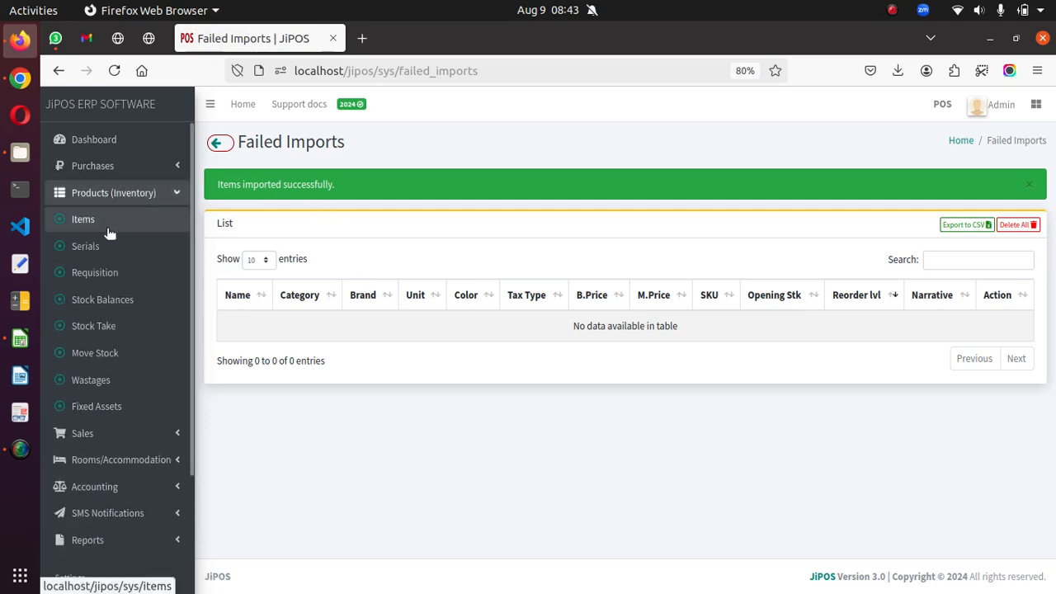
left_click(106, 220)
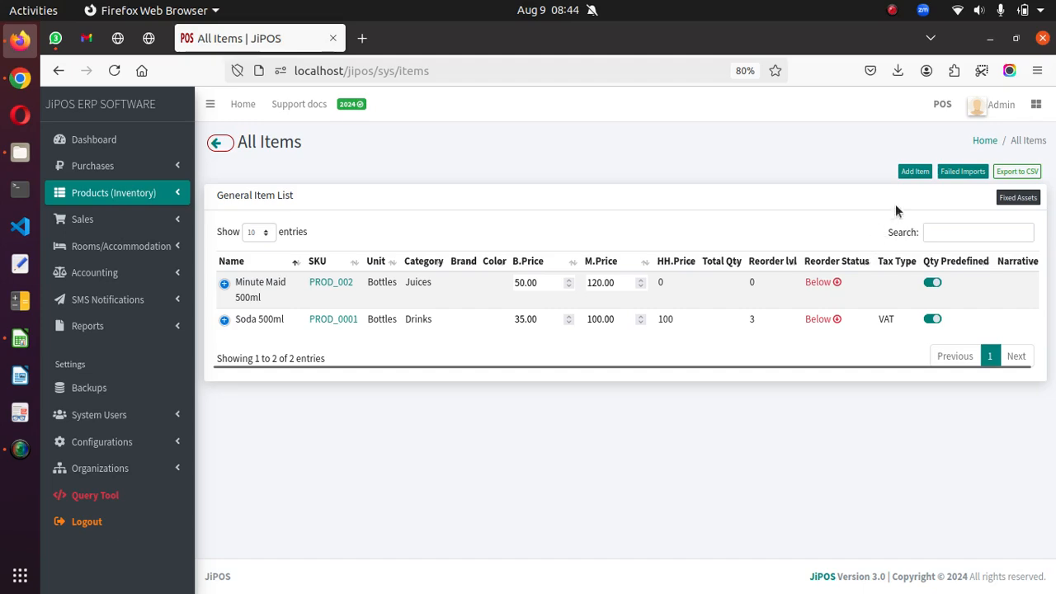
left_click(911, 172)
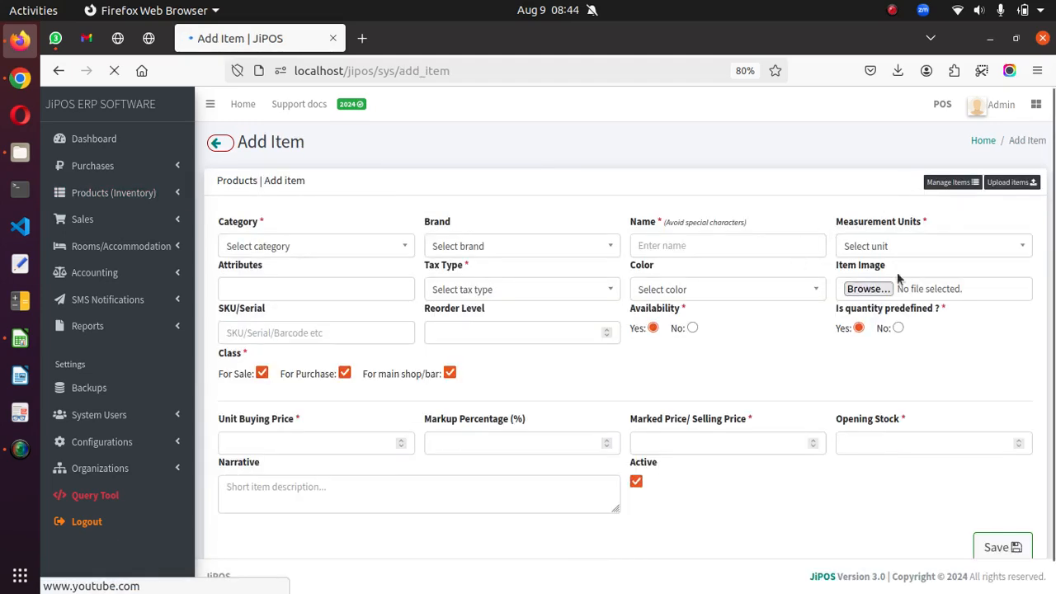
left_click(1013, 184)
left_click(547, 280)
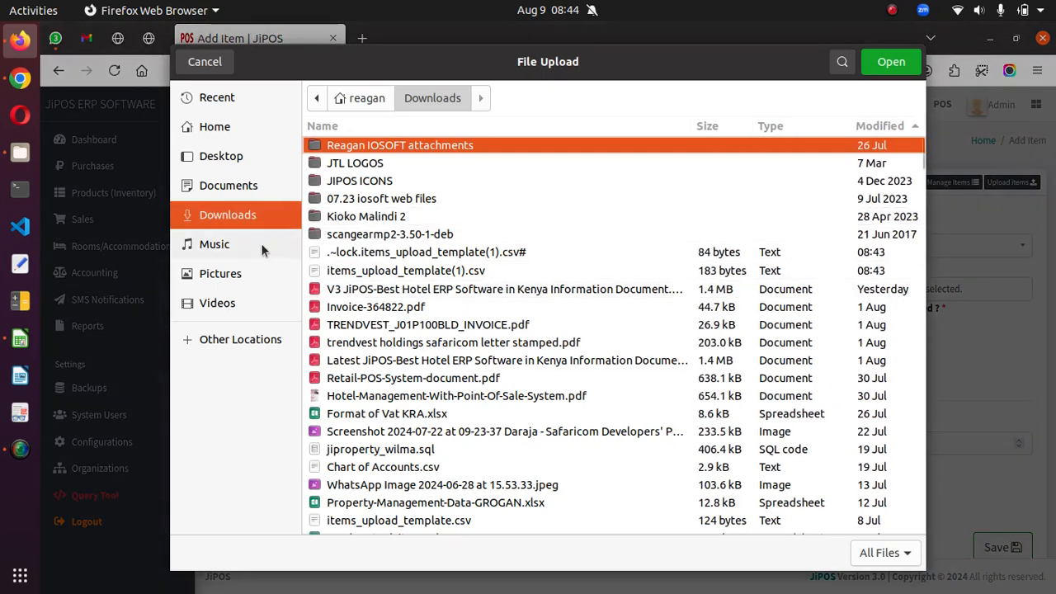
double_click(372, 270)
left_click(540, 319)
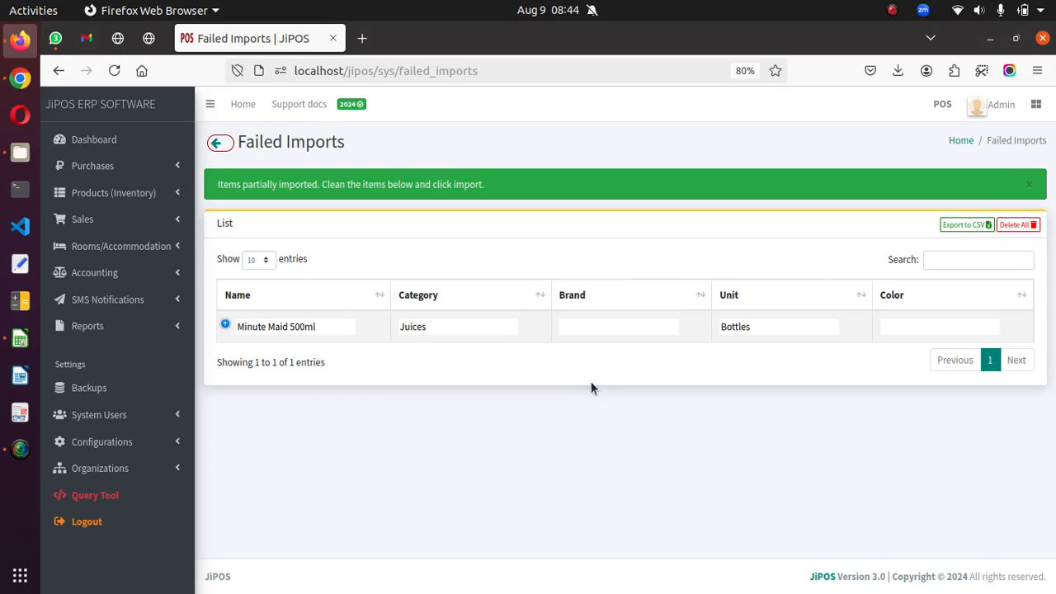
Expand the Minute Maid 500ml entry in Failed Imports and examine its prices, SKU, other details and available actions
left_click(225, 324)
left_click(276, 438)
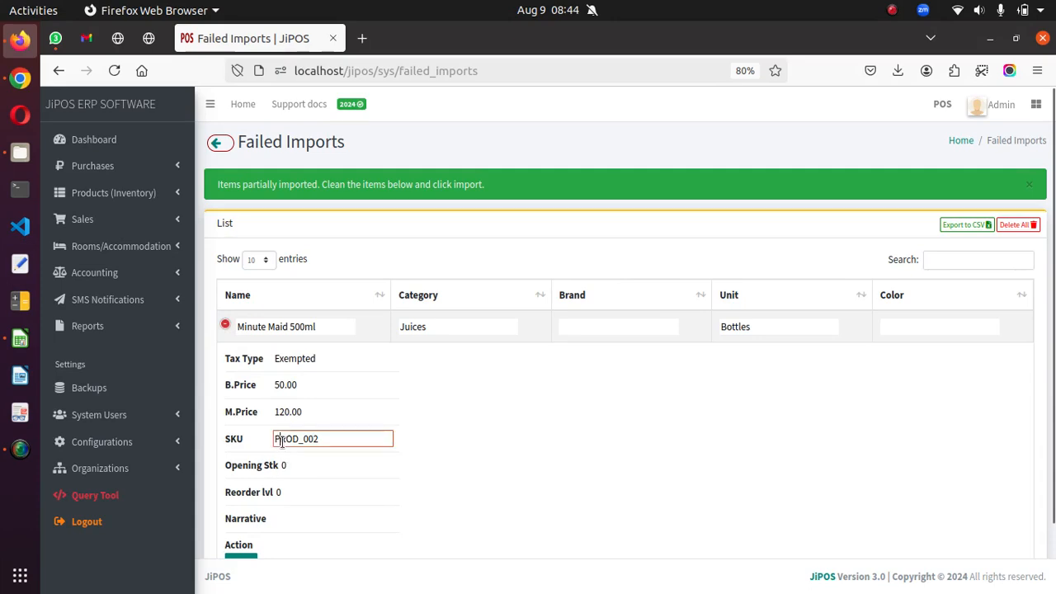
double_click(283, 442)
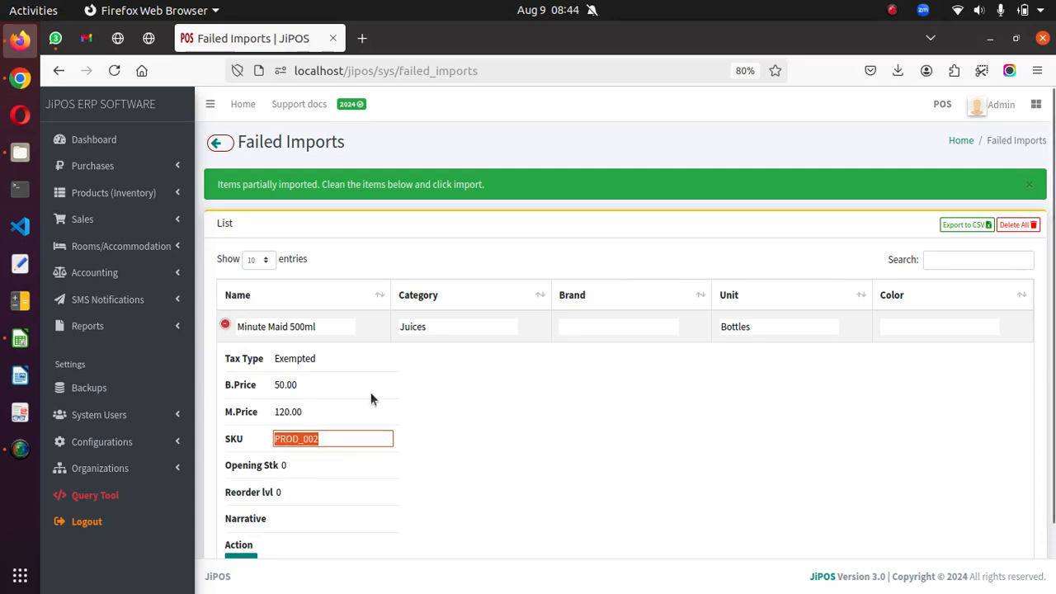
left_click(295, 385)
left_click(303, 414)
left_click(298, 454)
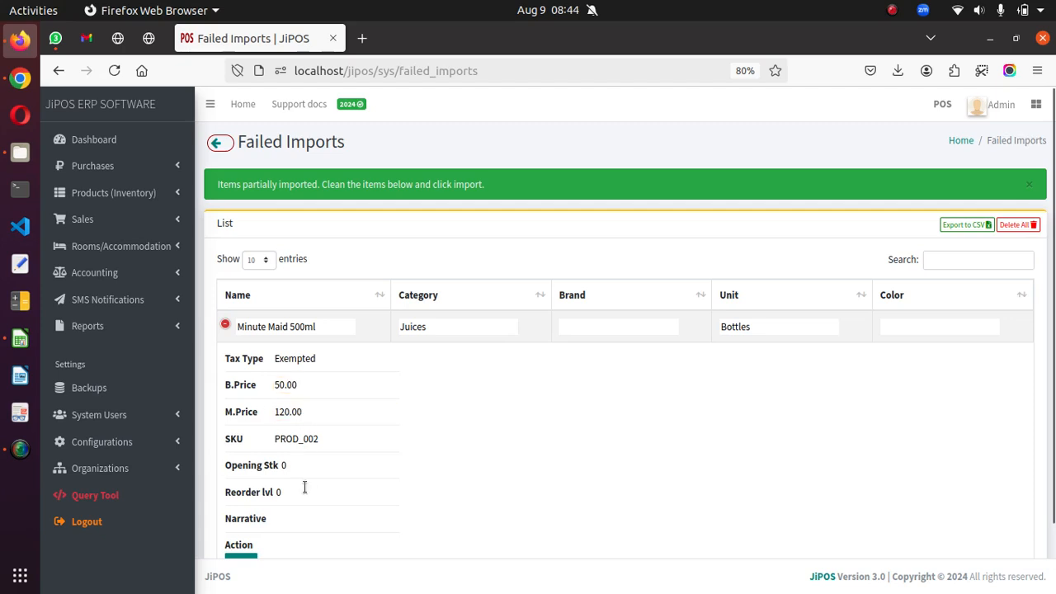
scroll(305, 488, "down", 3)
left_click(329, 367)
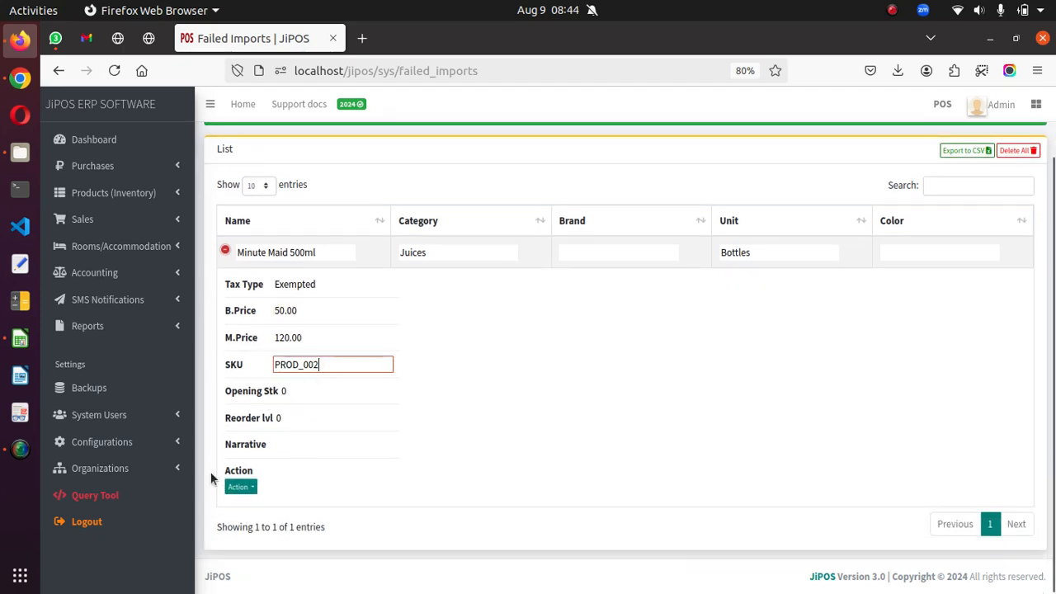
left_click(237, 487)
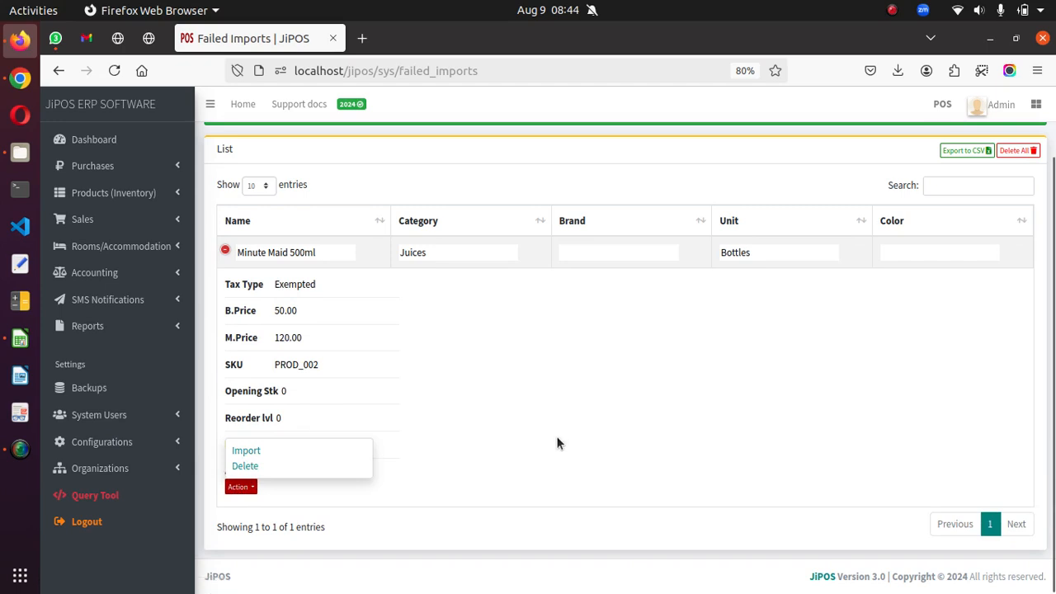
left_click(589, 451)
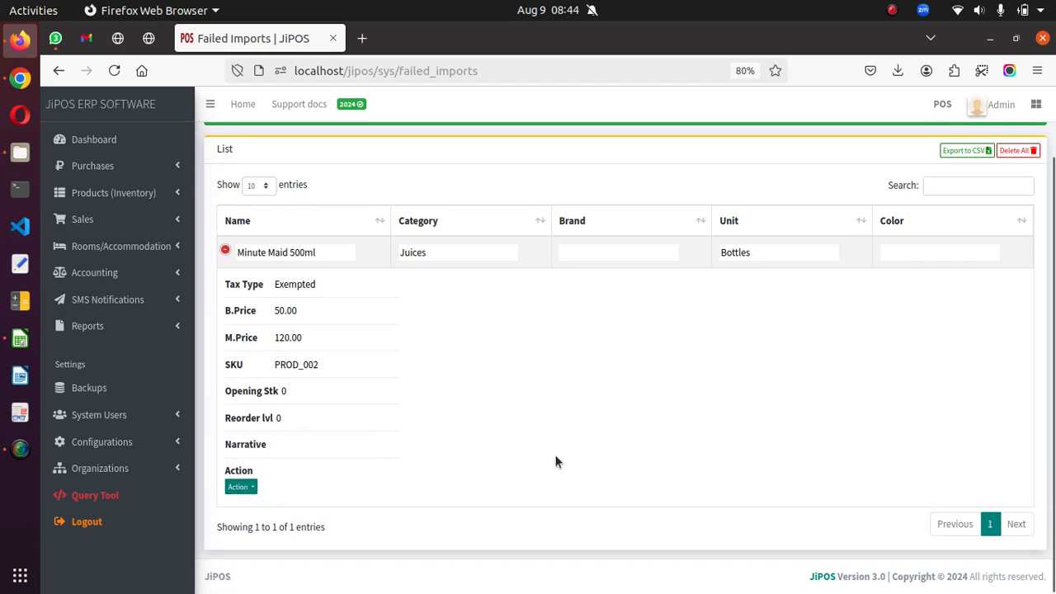
Collapse the Minute Maid 500ml entry, export the failed imports to CSV, and review failed_imports.csv in LibreOffice Calc before closing it
left_click(224, 249)
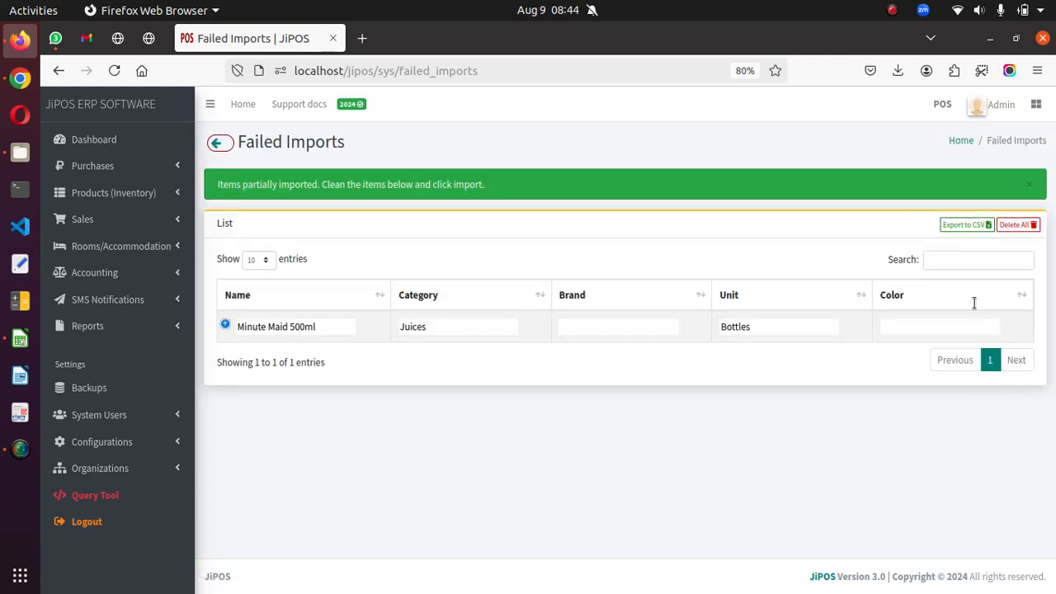
left_click(968, 228)
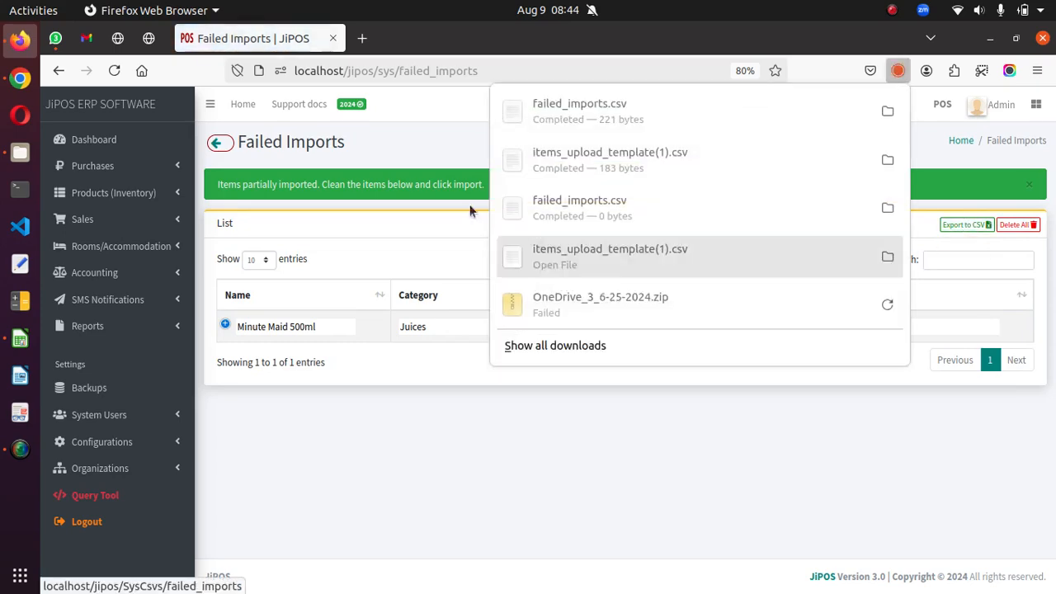
left_click(579, 121)
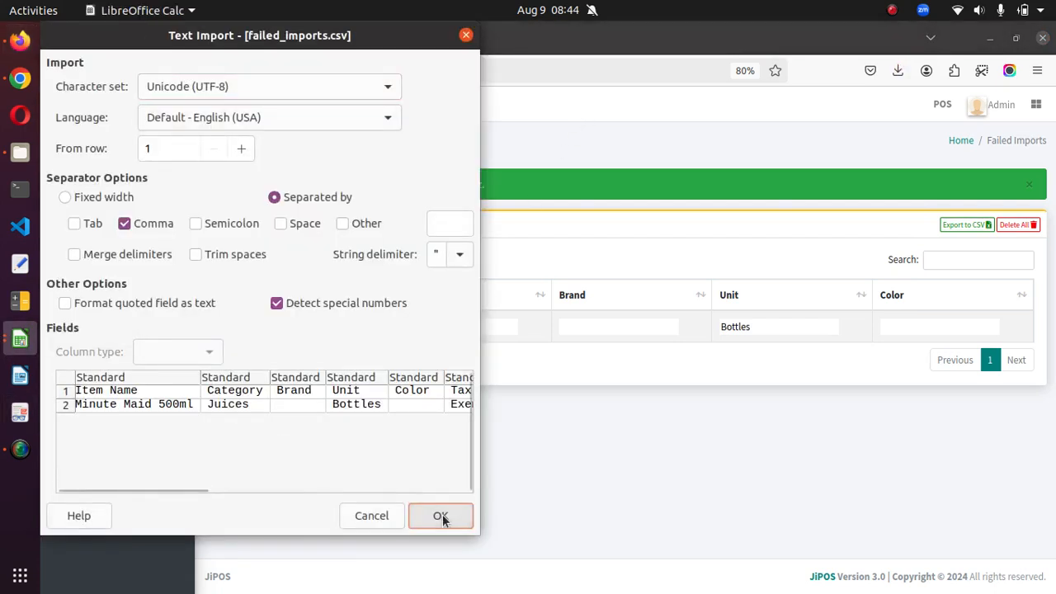
left_click(441, 515)
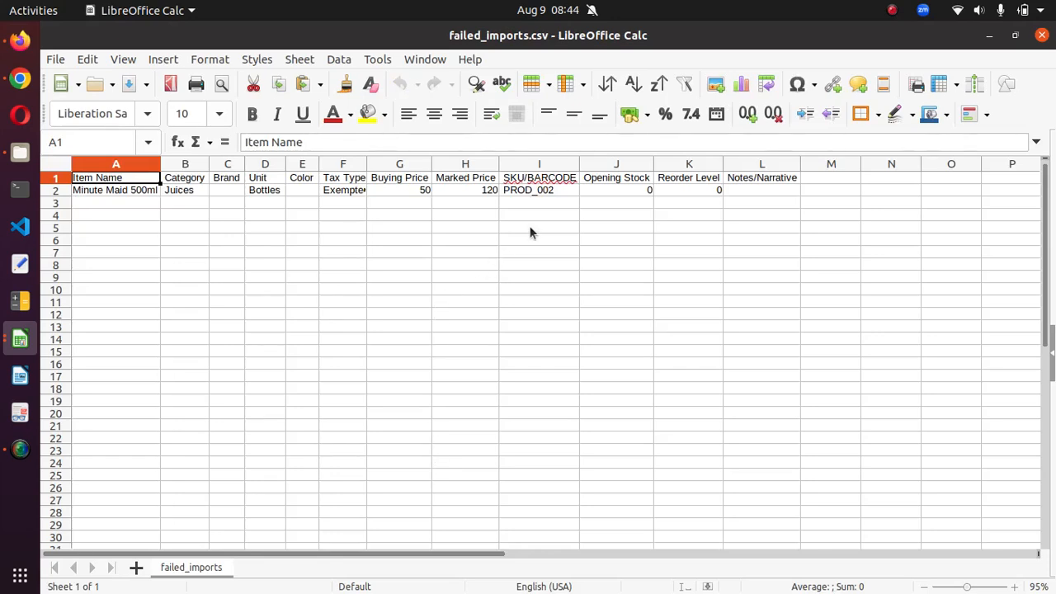
left_click(1041, 36)
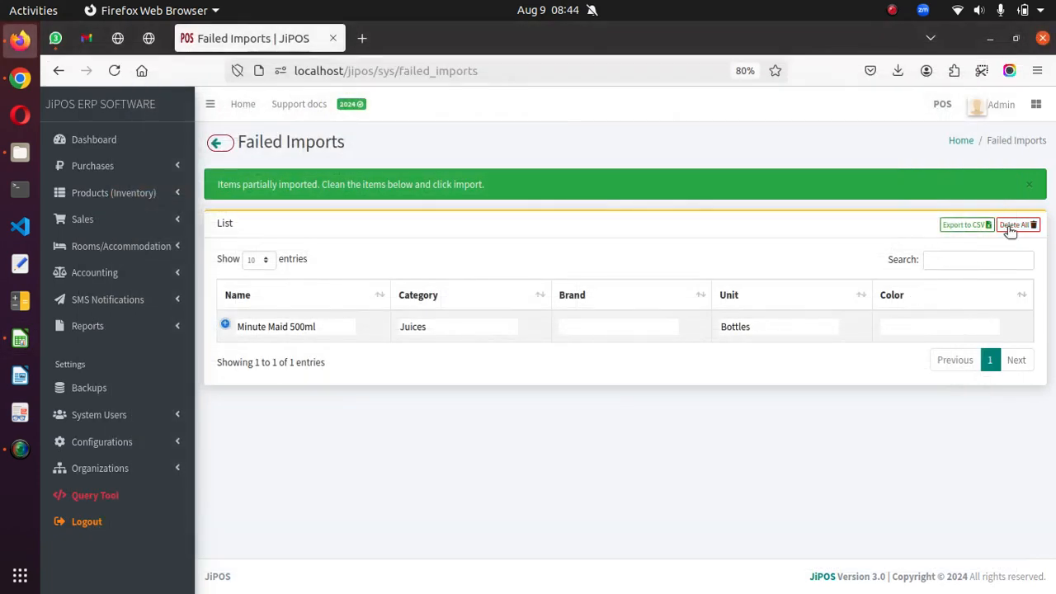
Delete all entries from the Failed Imports list and return to the inventory item list
left_click(1012, 227)
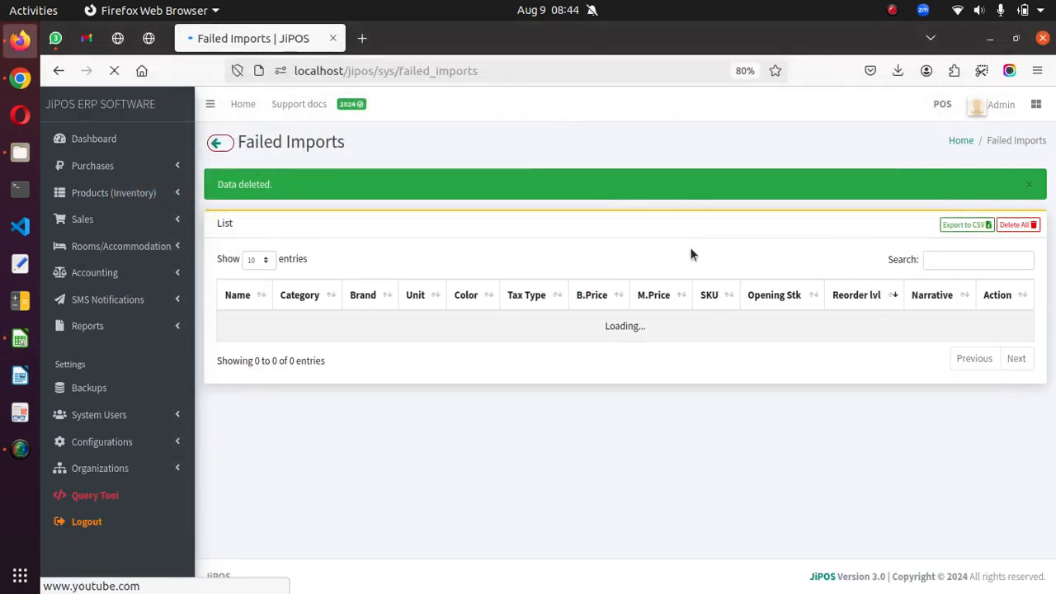
left_click(116, 192)
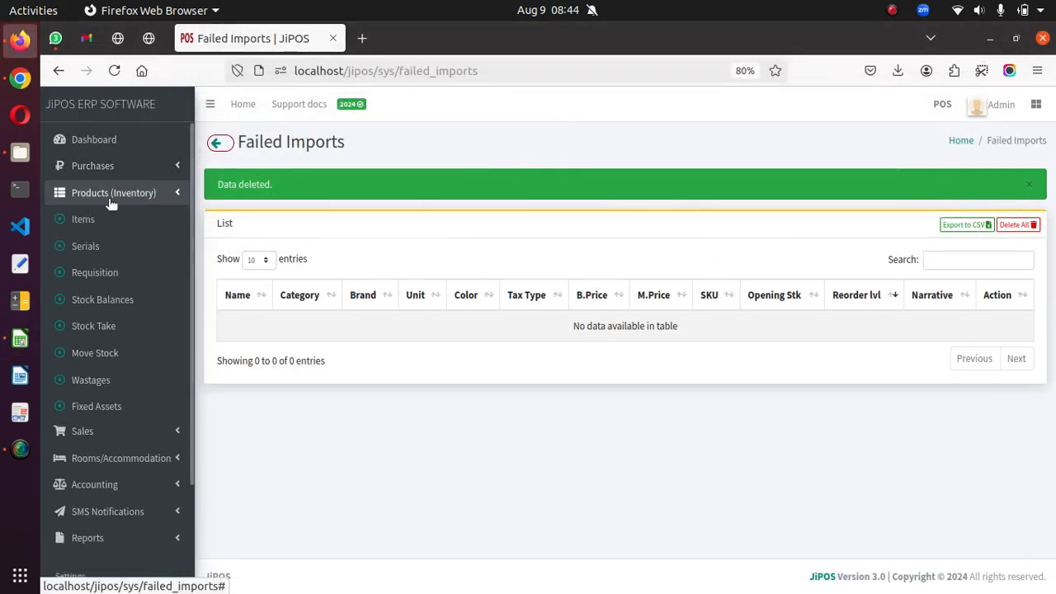
left_click(92, 219)
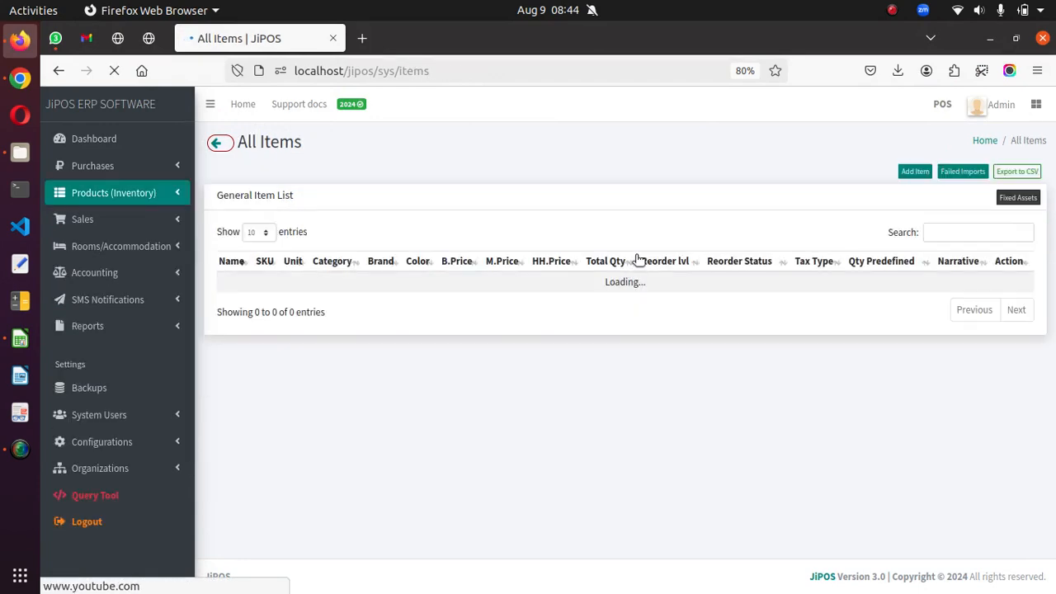